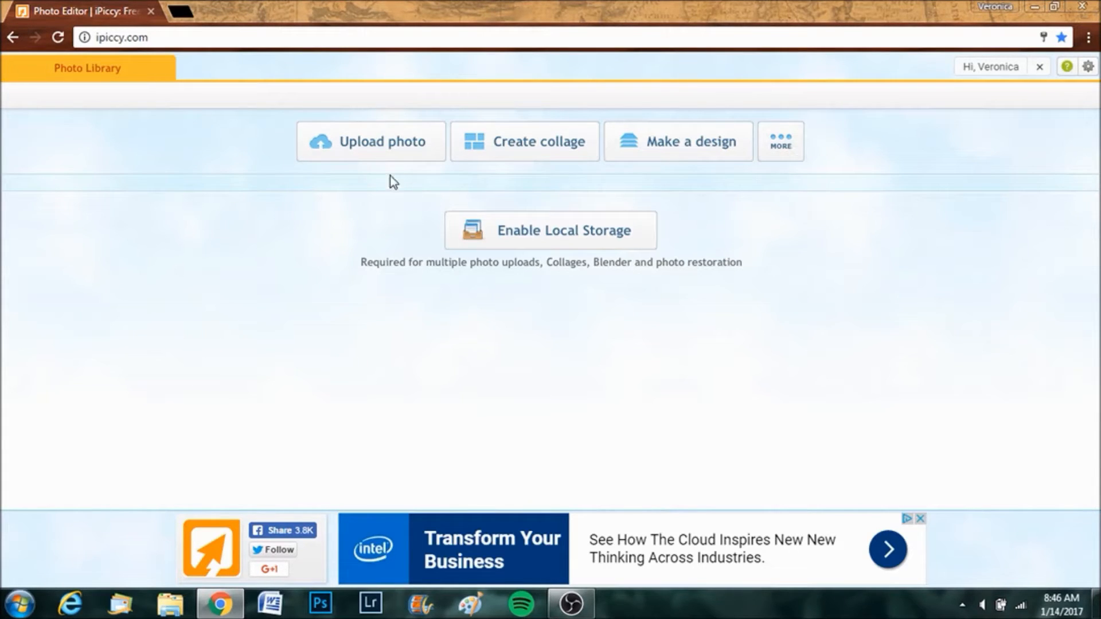
# - Upload the photo IMG_9444 from the Videos library into the editor
pyautogui.click(367, 152)
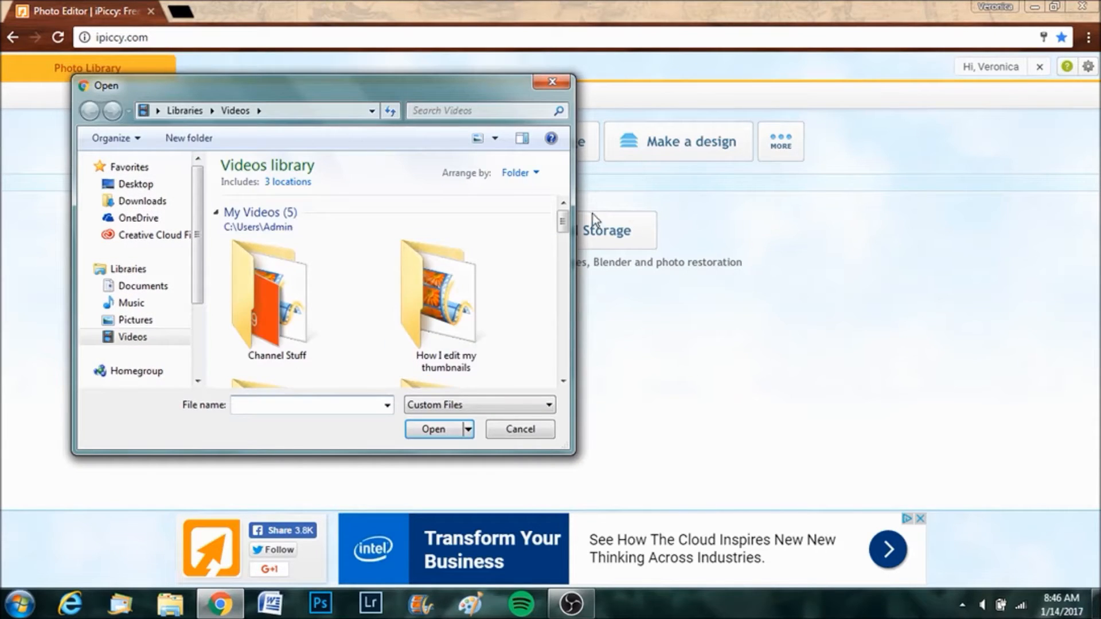
pyautogui.scroll(-5, 405, 230)
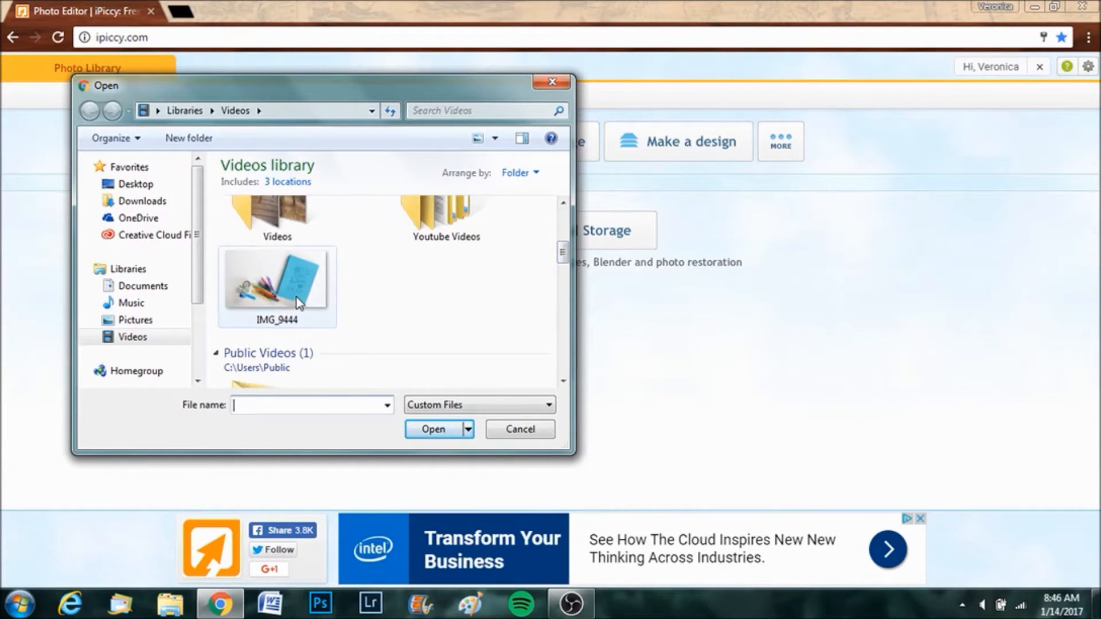
pyautogui.click(297, 305)
pyautogui.doubleClick(297, 305)
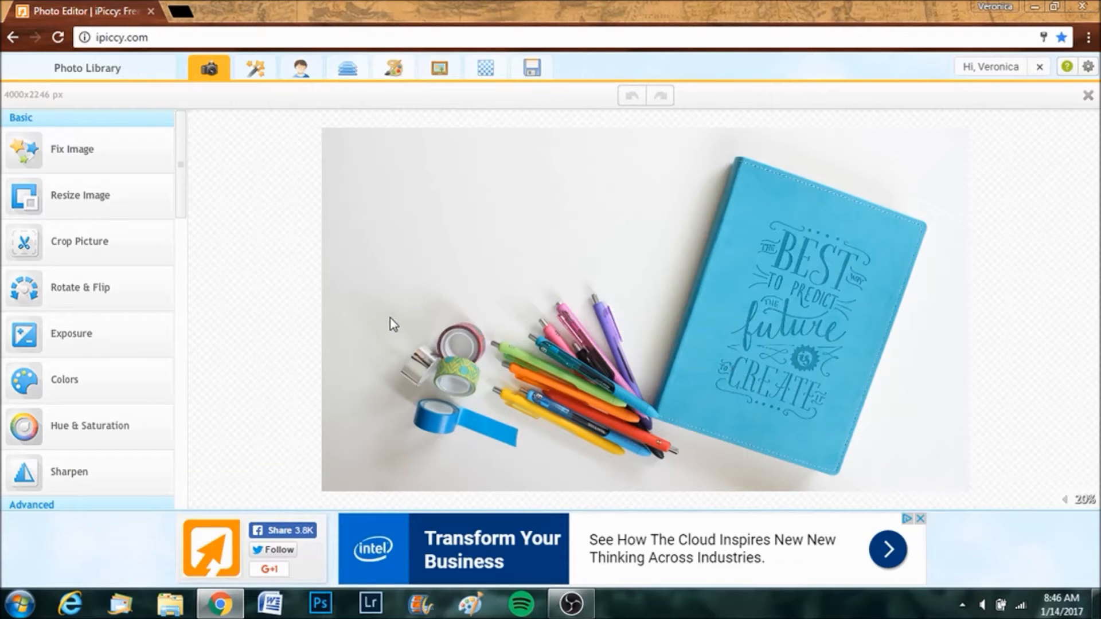
# - Brighten the photo with Curves by raising the midpoint of the RGB curve slightly, keeping Fade at 0%, and apply the adjustment
pyautogui.scroll(-3, 100, 401)
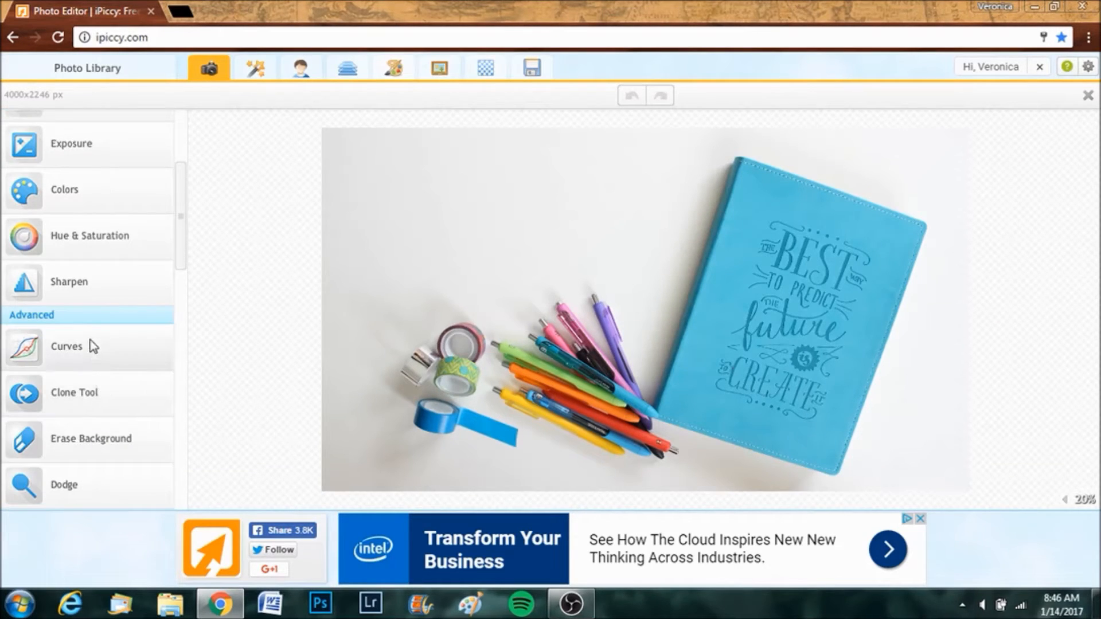
pyautogui.click(67, 347)
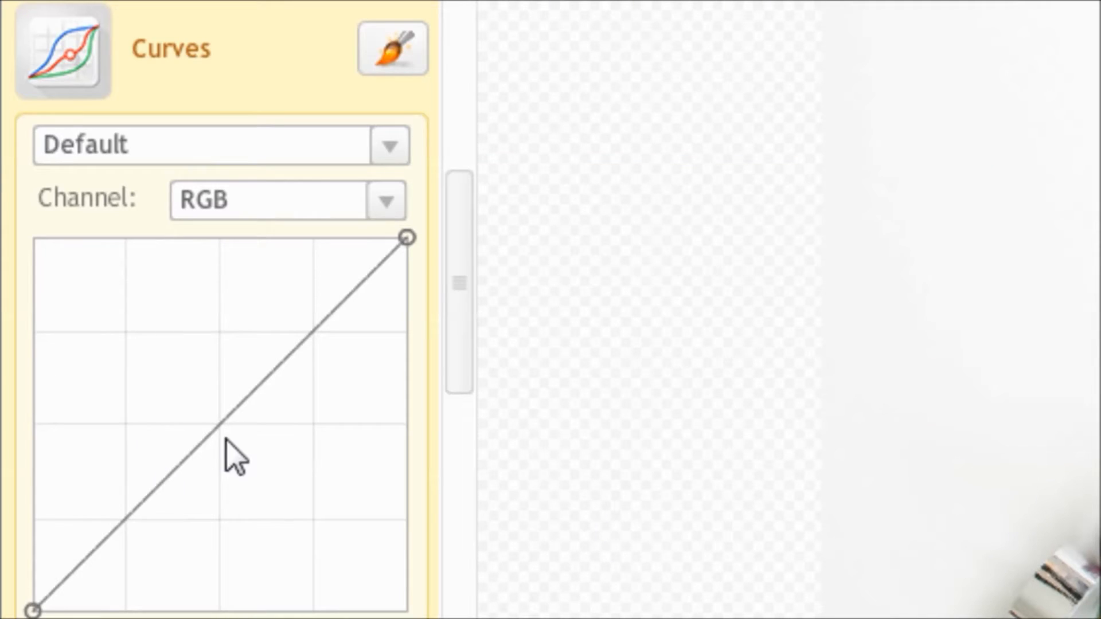
pyautogui.click(395, 207)
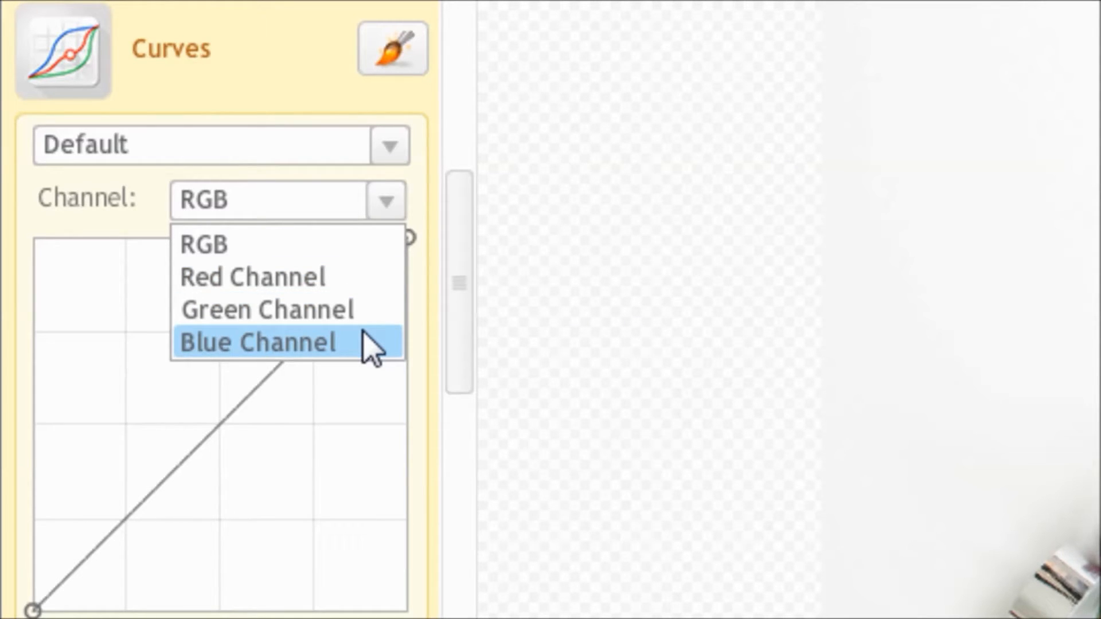
pyautogui.click(351, 244)
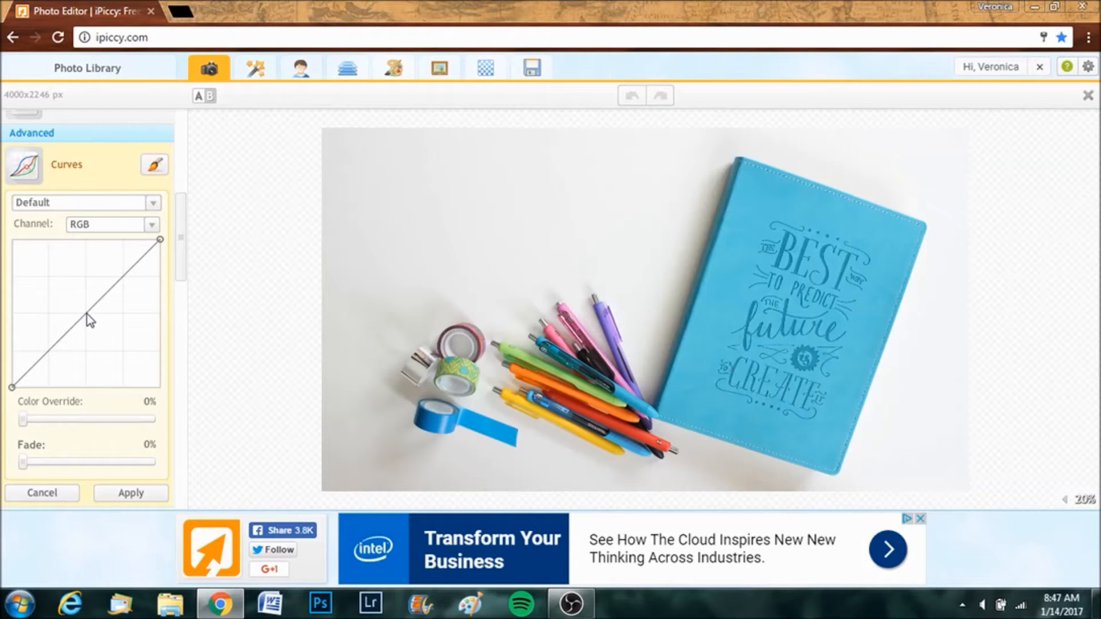
pyautogui.moveTo(87, 316)
pyautogui.mouseDown()
pyautogui.moveTo(111, 332)
pyautogui.moveTo(81, 308)
pyautogui.mouseUp()
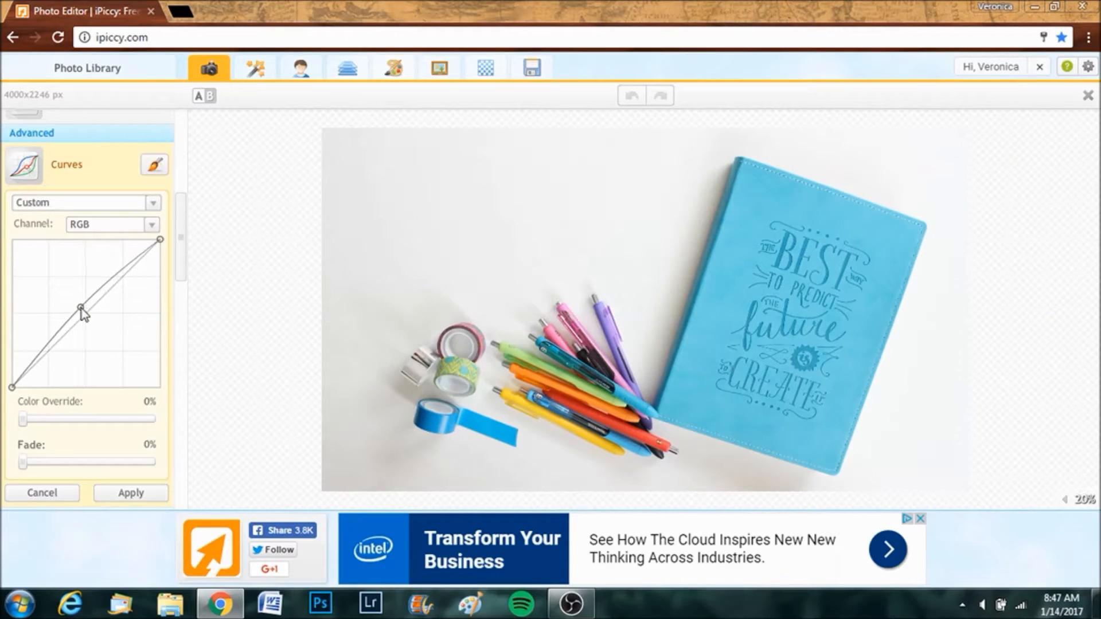
pyautogui.moveTo(84, 462); pyautogui.dragTo(3, 463)
pyautogui.click(151, 497)
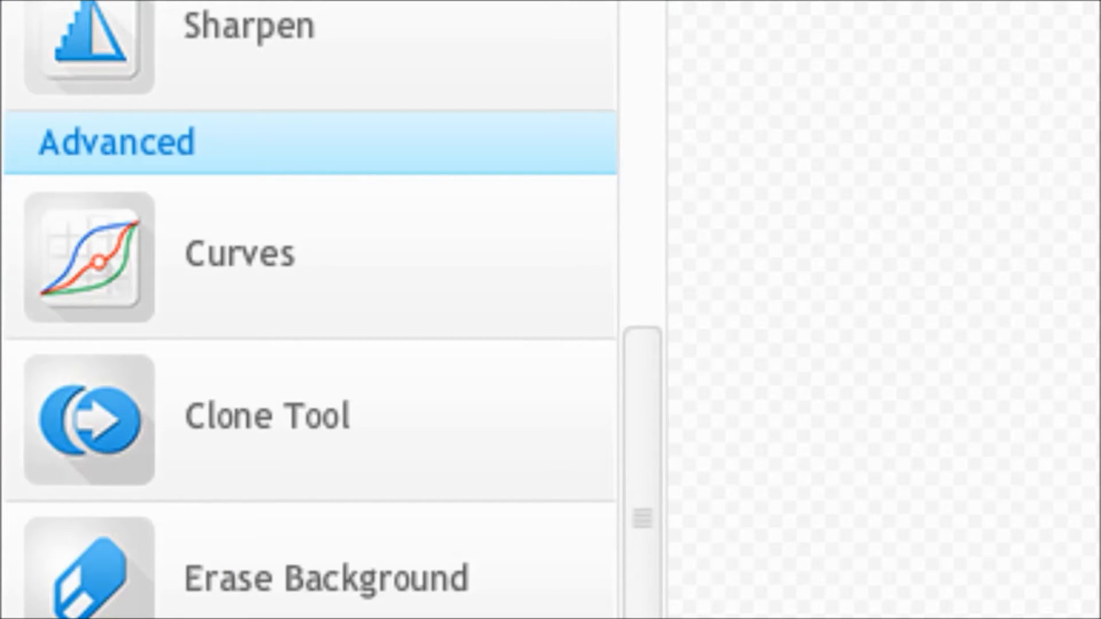
# - Open the Clone Tool and activate source point selection
pyautogui.scroll(-2, 635, 613)
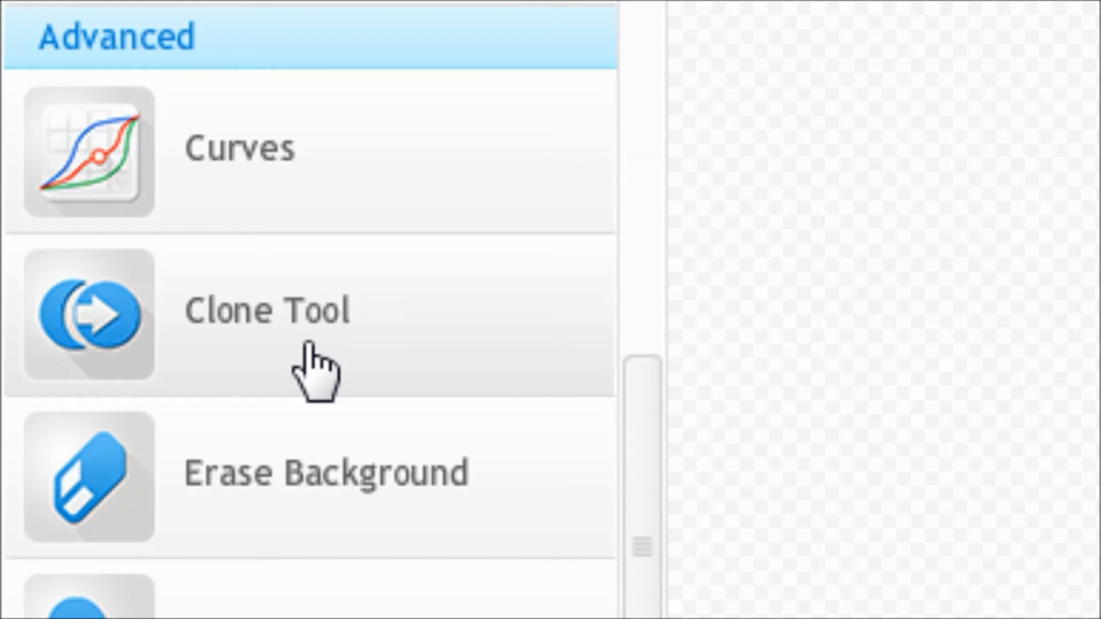
pyautogui.click(310, 363)
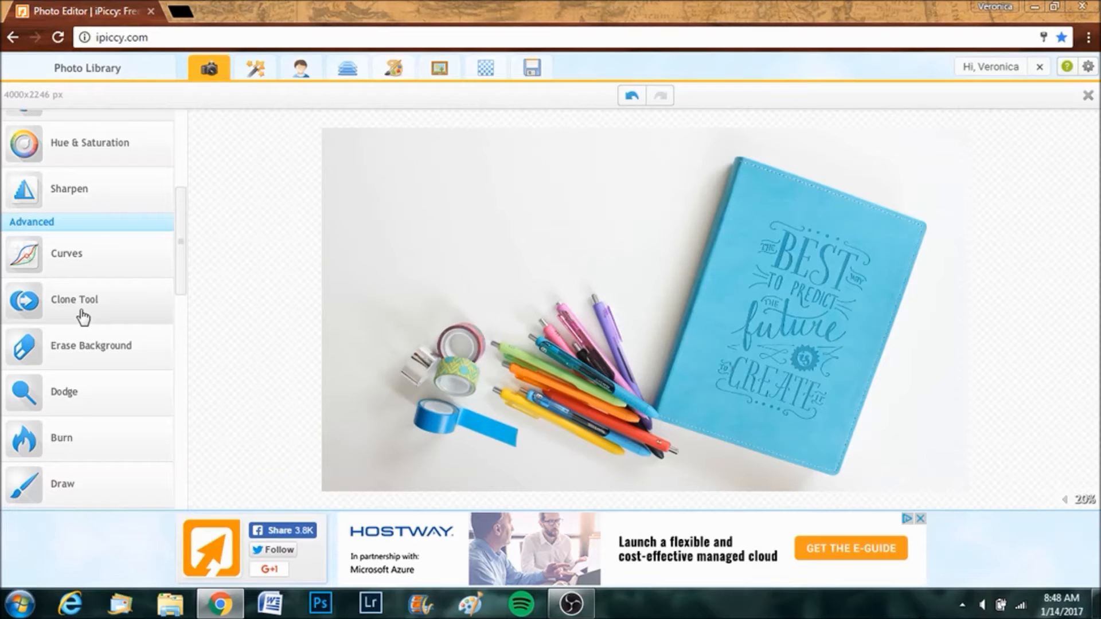
pyautogui.click(80, 309)
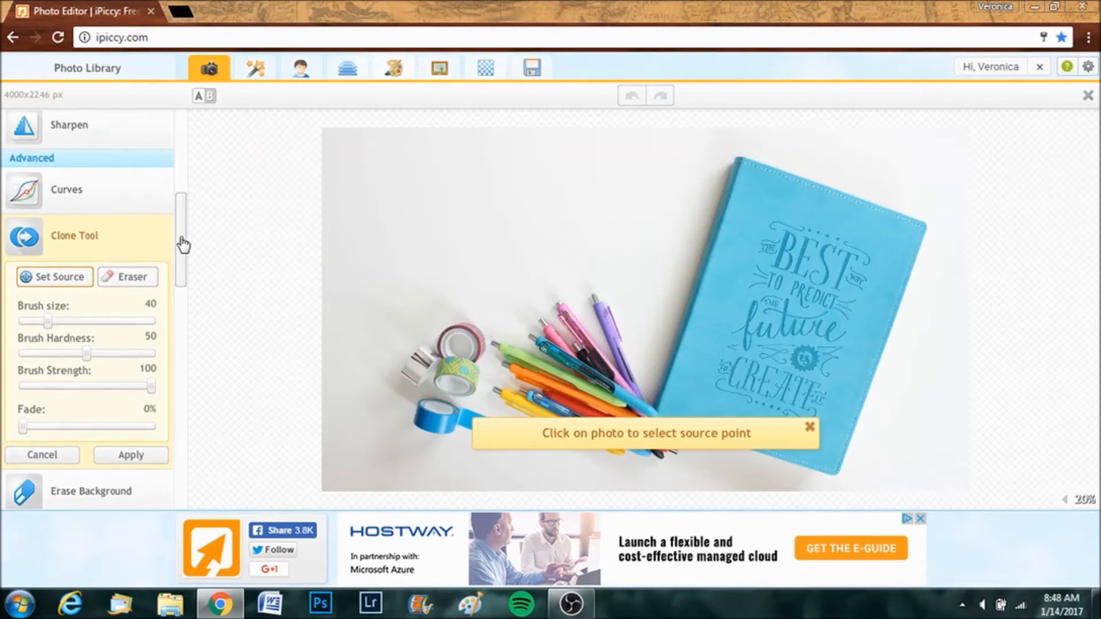
pyautogui.scroll(3, 633, 195)
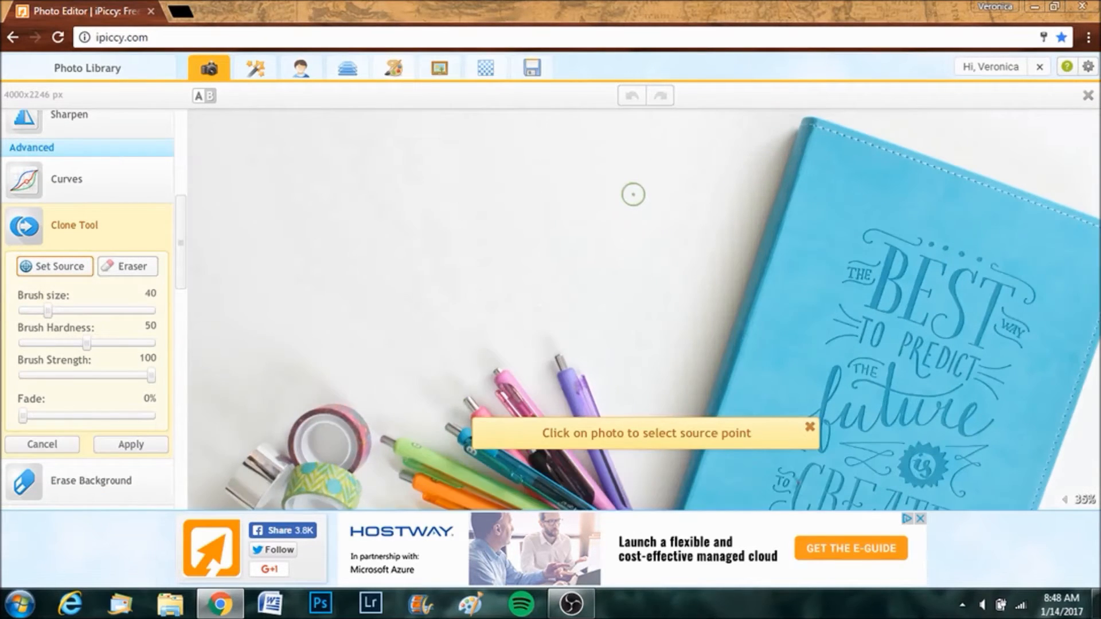
pyautogui.scroll(8, 633, 195)
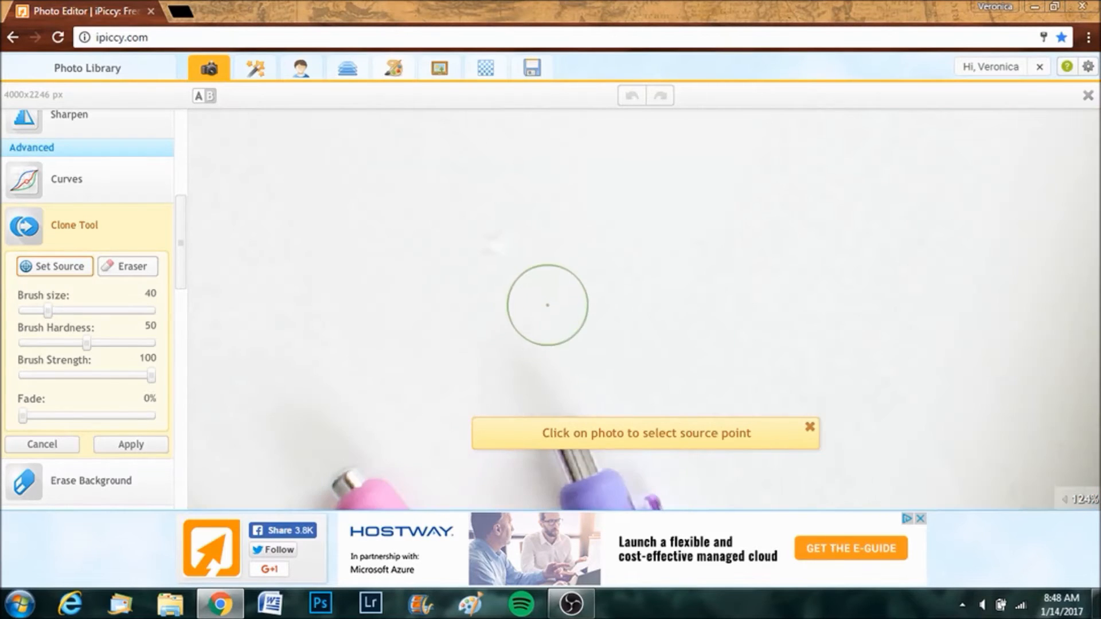
pyautogui.scroll(3, 592, 209)
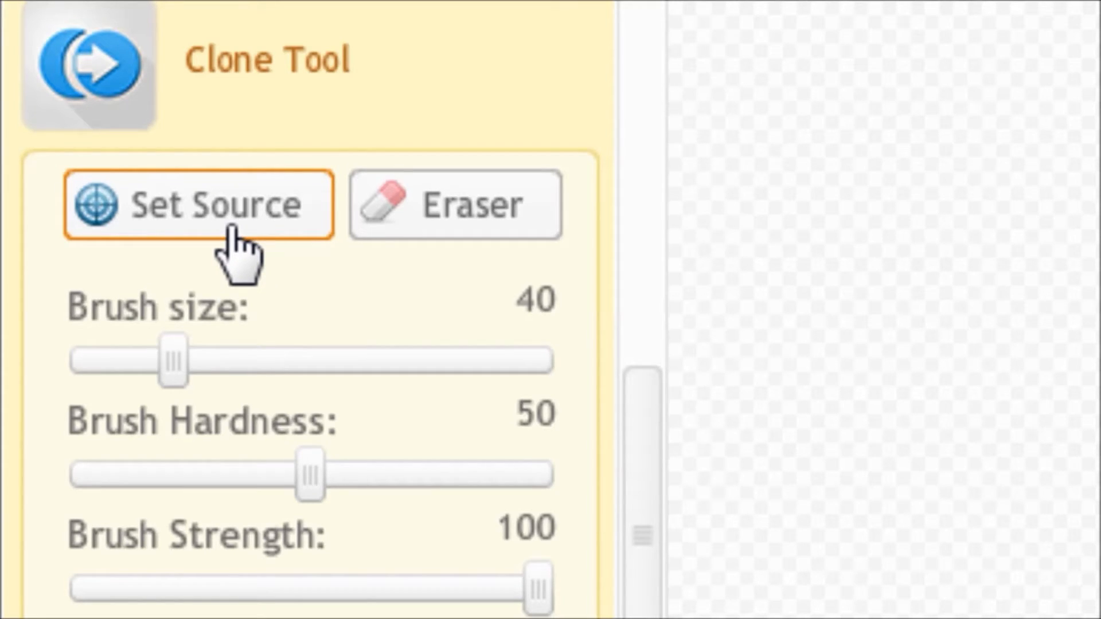
pyautogui.click(302, 229)
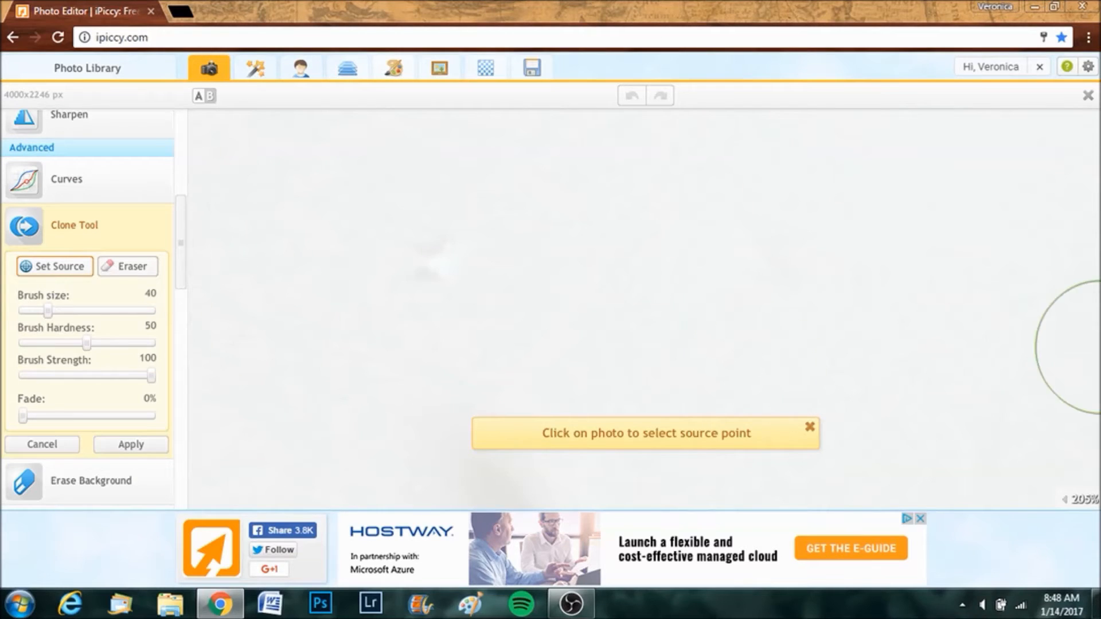
# - Sample clean white background beside the faint grey mark, set the brush size to 16, and clone over the mark
pyautogui.scroll(8, 612, 266)
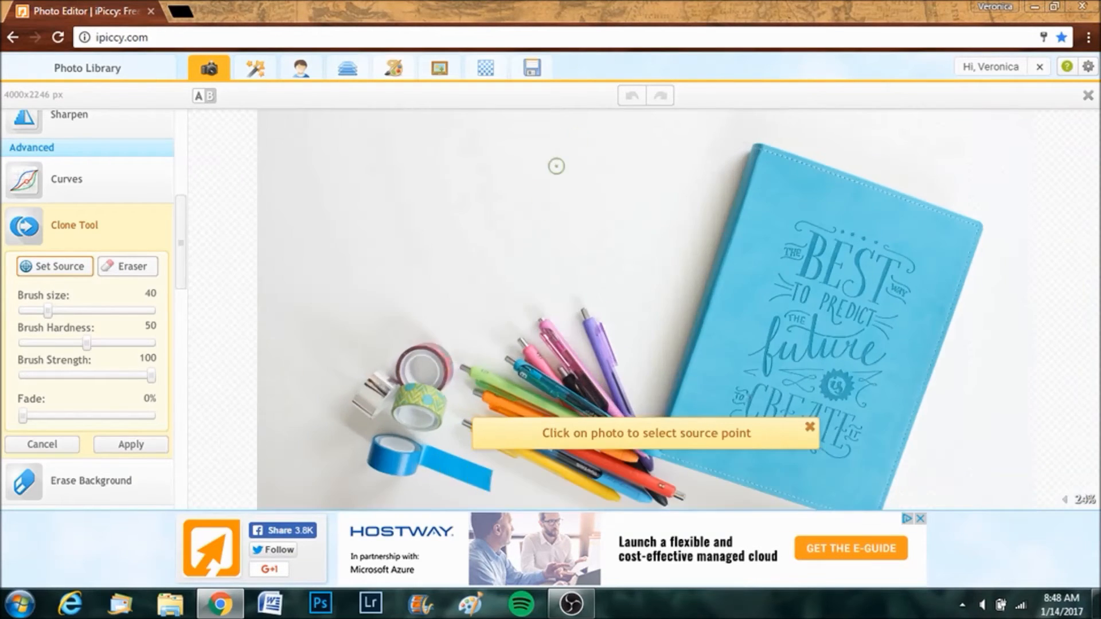
pyautogui.scroll(1, 611, 212)
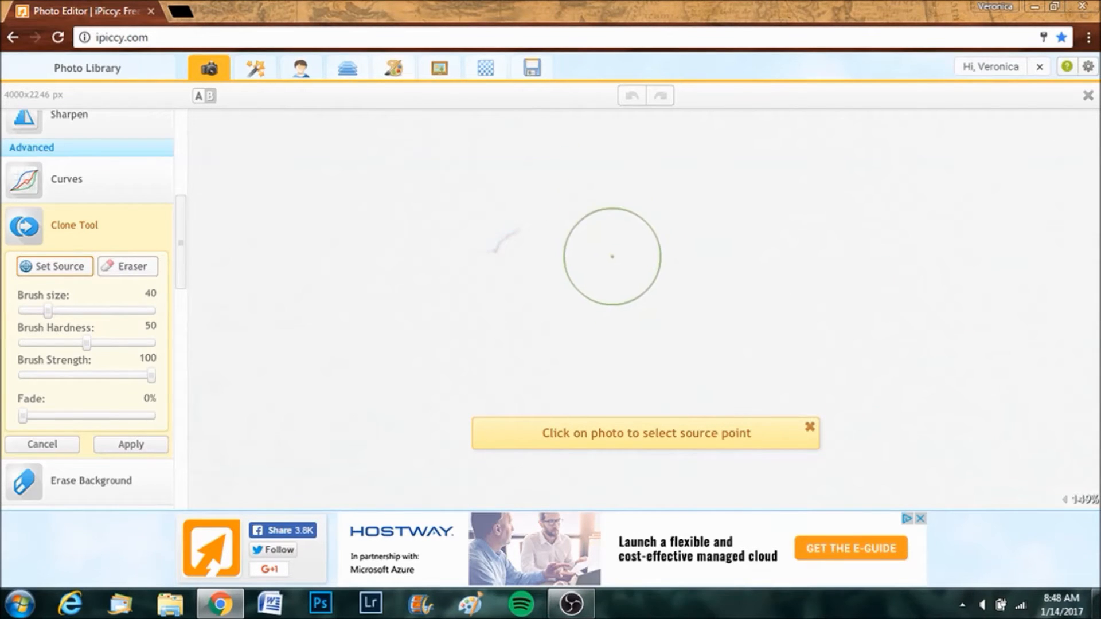
pyautogui.click(611, 215)
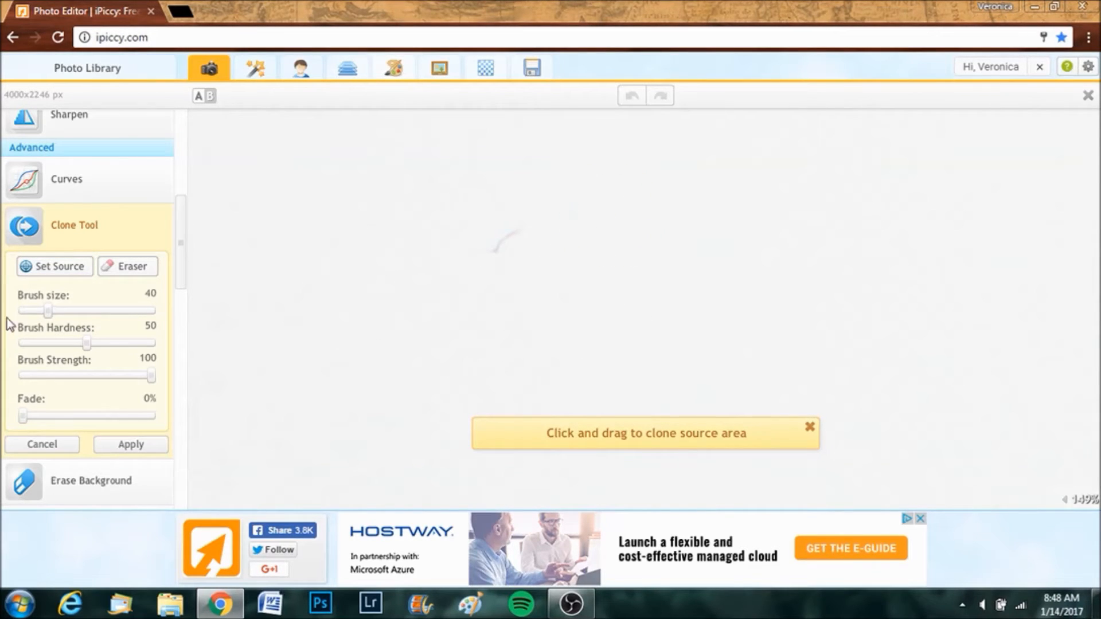
pyautogui.moveTo(48, 311); pyautogui.dragTo(32, 310)
pyautogui.moveTo(90, 343)
pyautogui.mouseDown()
pyautogui.moveTo(153, 347)
pyautogui.moveTo(93, 339)
pyautogui.moveTo(32, 356)
pyautogui.moveTo(88, 351)
pyautogui.moveTo(85, 390)
pyautogui.moveTo(51, 381)
pyautogui.moveTo(152, 379)
pyautogui.mouseUp()
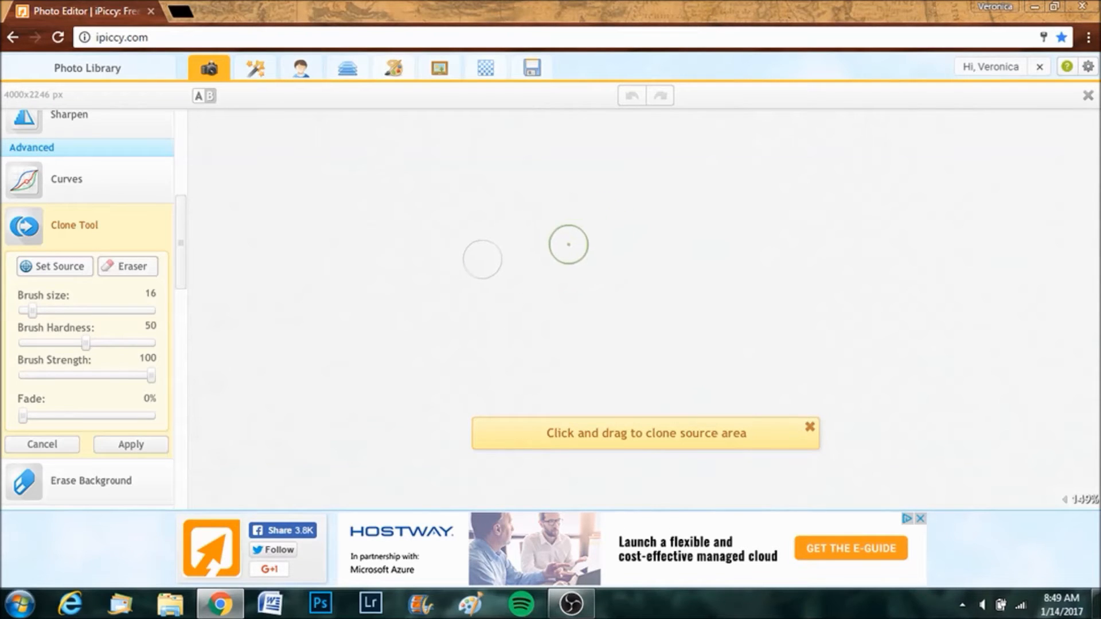
# - Set a new clone source on the clean background and paint over the light spot above the purple pen
pyautogui.scroll(-5, 593, 263)
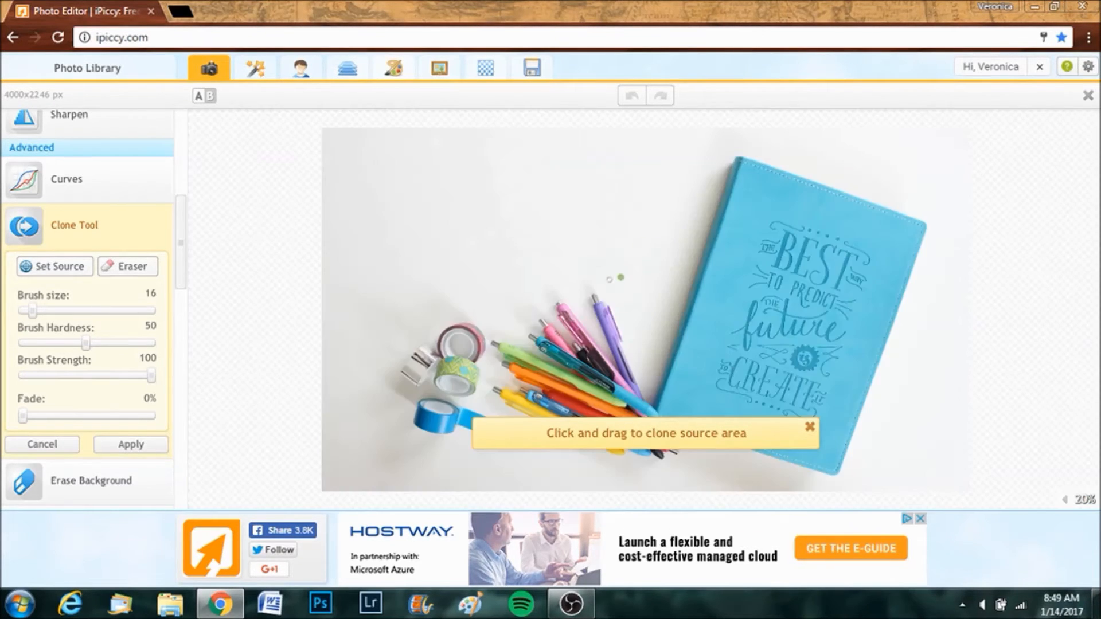
pyautogui.scroll(1, 596, 261)
pyautogui.scroll(3, 597, 261)
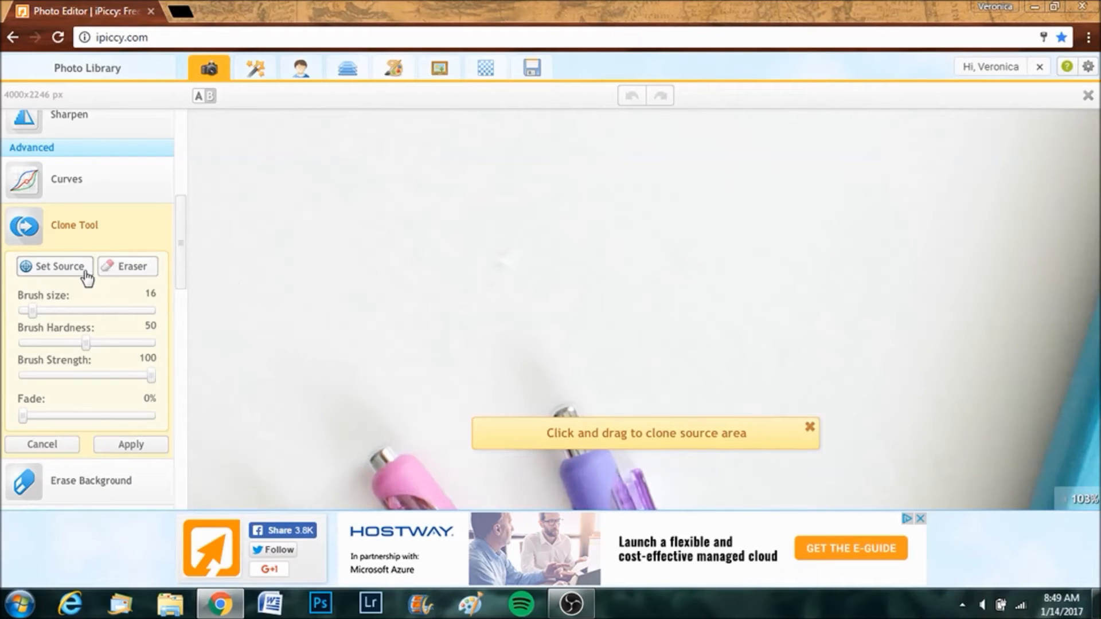
pyautogui.click(85, 268)
pyautogui.click(119, 266)
pyautogui.scroll(2, 401, 269)
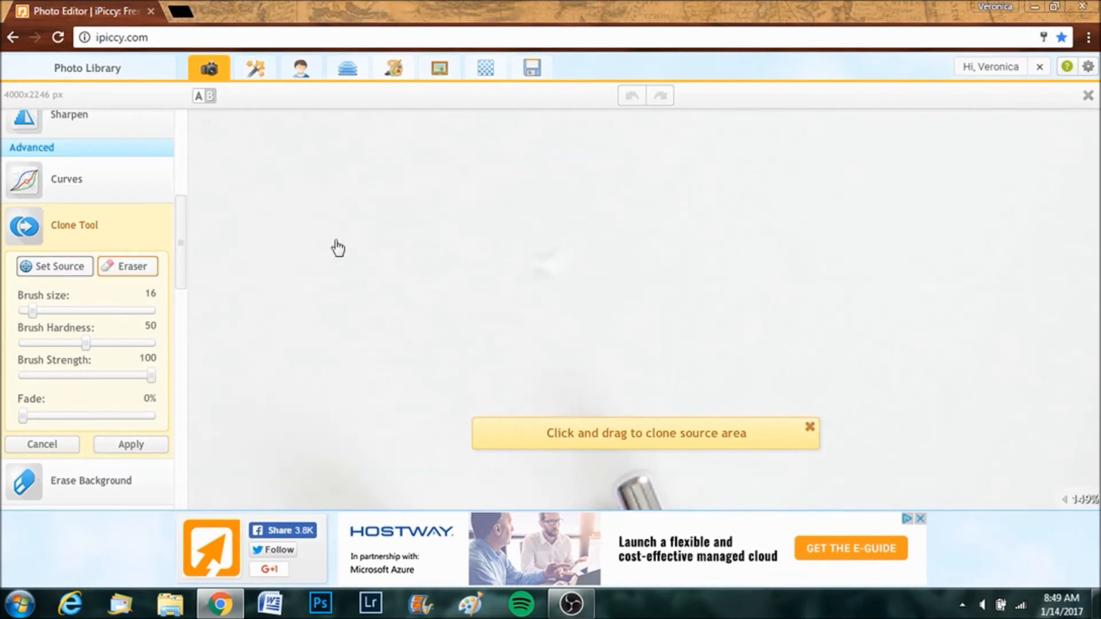
pyautogui.click(511, 229)
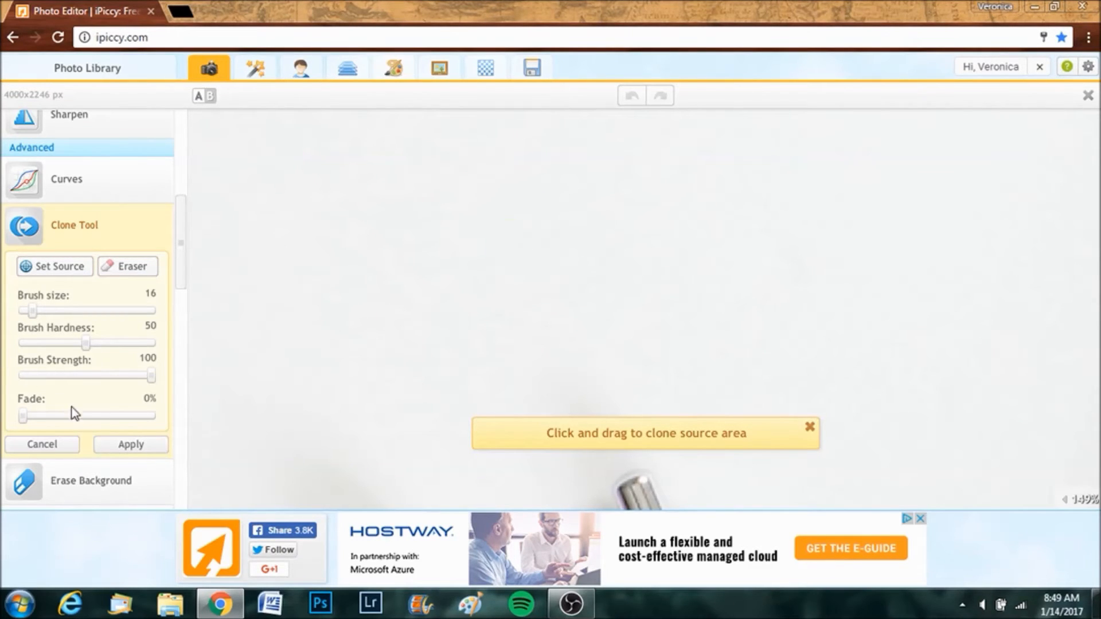
# - Keep the clone Fade at 0% and apply the Clone Tool retouching to the whole photo
pyautogui.moveTo(23, 415)
pyautogui.mouseDown()
pyautogui.moveTo(258, 411)
pyautogui.moveTo(39, 405)
pyautogui.moveTo(36, 419)
pyautogui.moveTo(22, 417)
pyautogui.mouseUp()
pyautogui.scroll(-6, 669, 280)
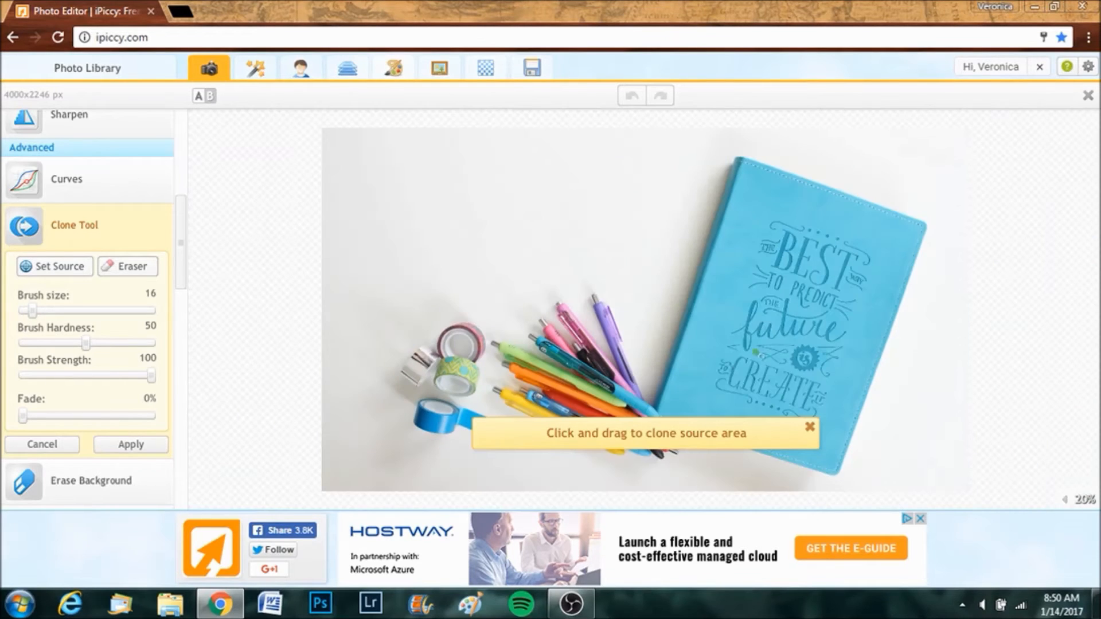
pyautogui.click(810, 428)
pyautogui.click(138, 447)
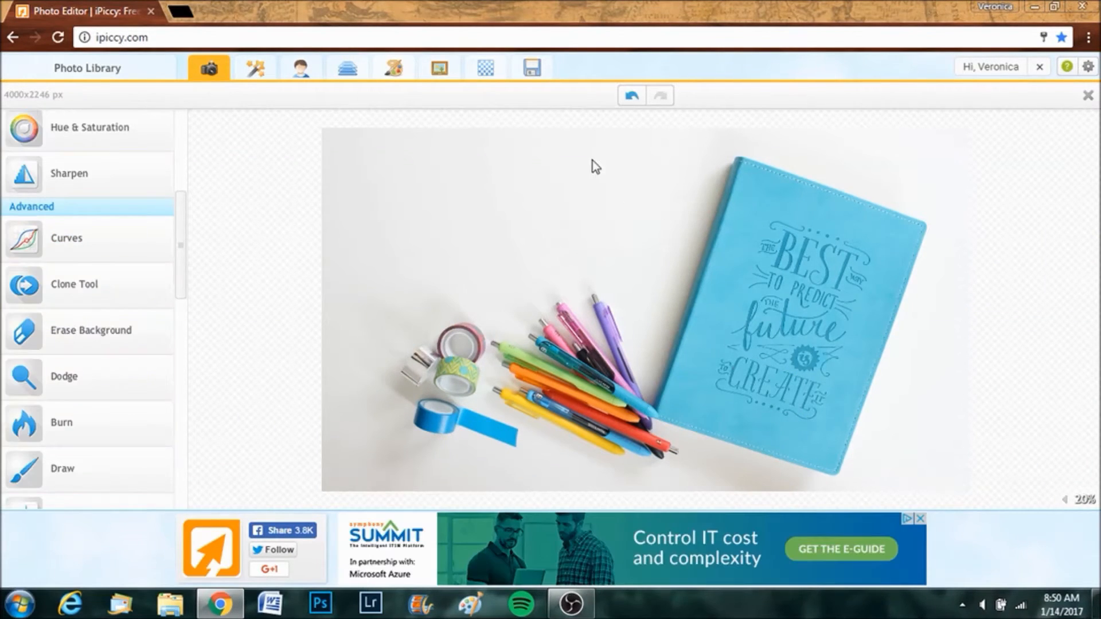
# - Compare the background before and after cloning by undoing and redoing the Clone Tool edit
pyautogui.scroll(3, 621, 173)
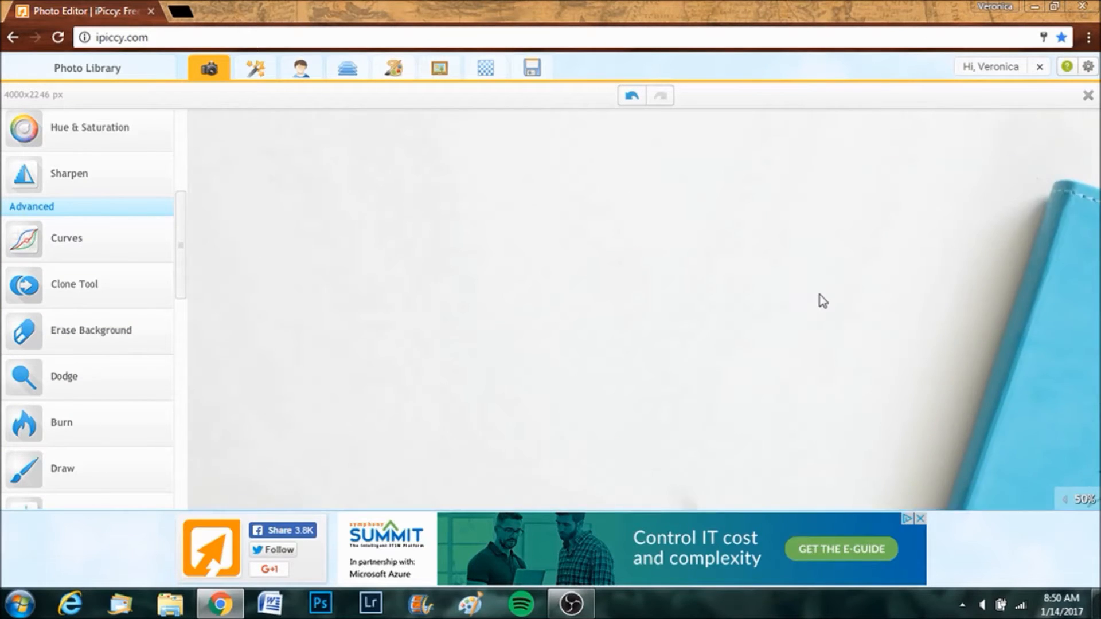
pyautogui.moveTo(761, 235); pyautogui.dragTo(611, 254)
pyautogui.click(629, 97)
pyautogui.scroll(4, 706, 192)
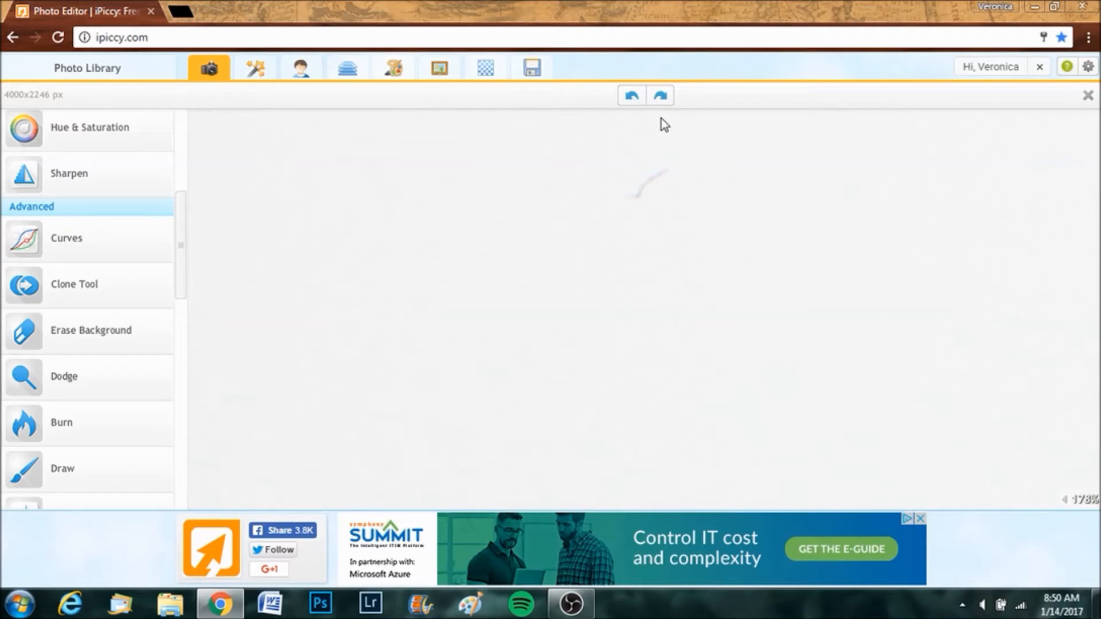
pyautogui.click(663, 98)
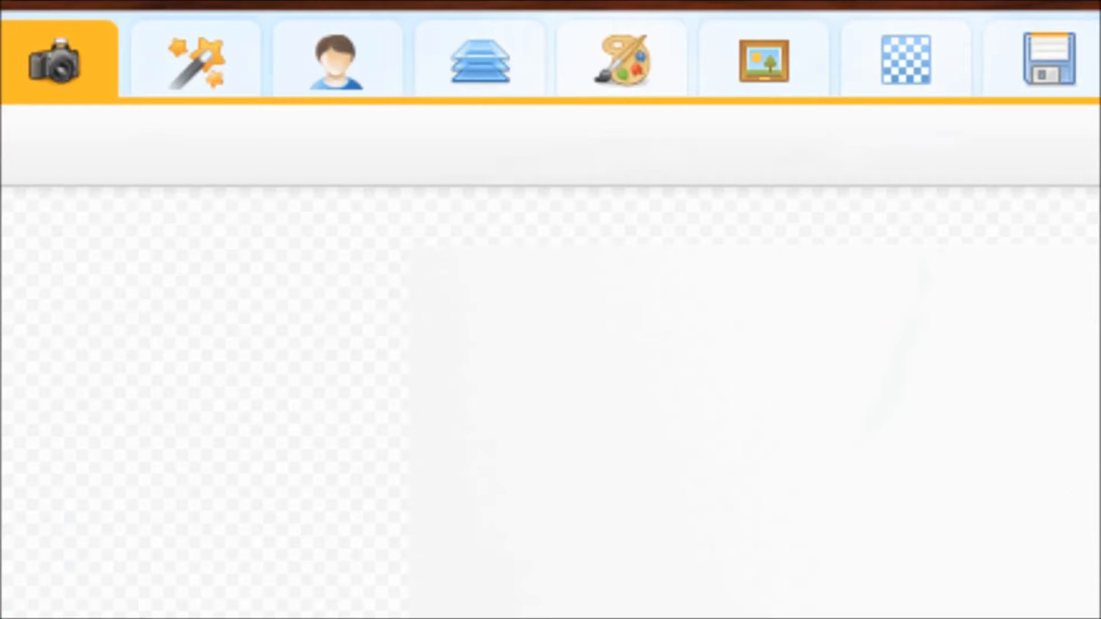
# - Browse the portrait retouching tools and the photo effects to examine the available options
pyautogui.click(393, 62)
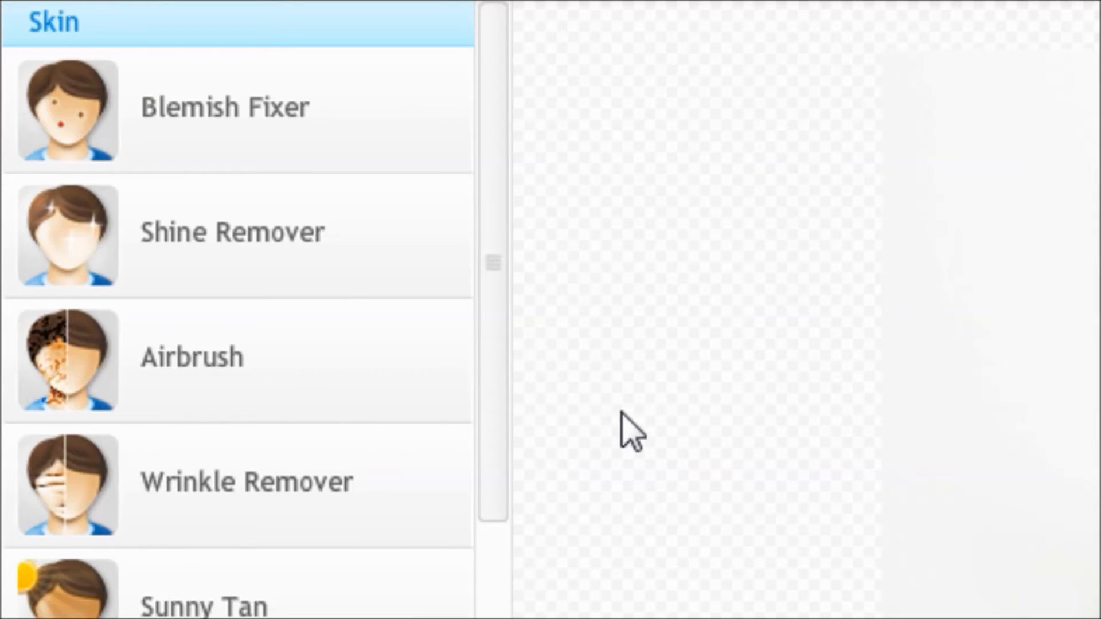
pyautogui.moveTo(495, 260); pyautogui.dragTo(602, 618)
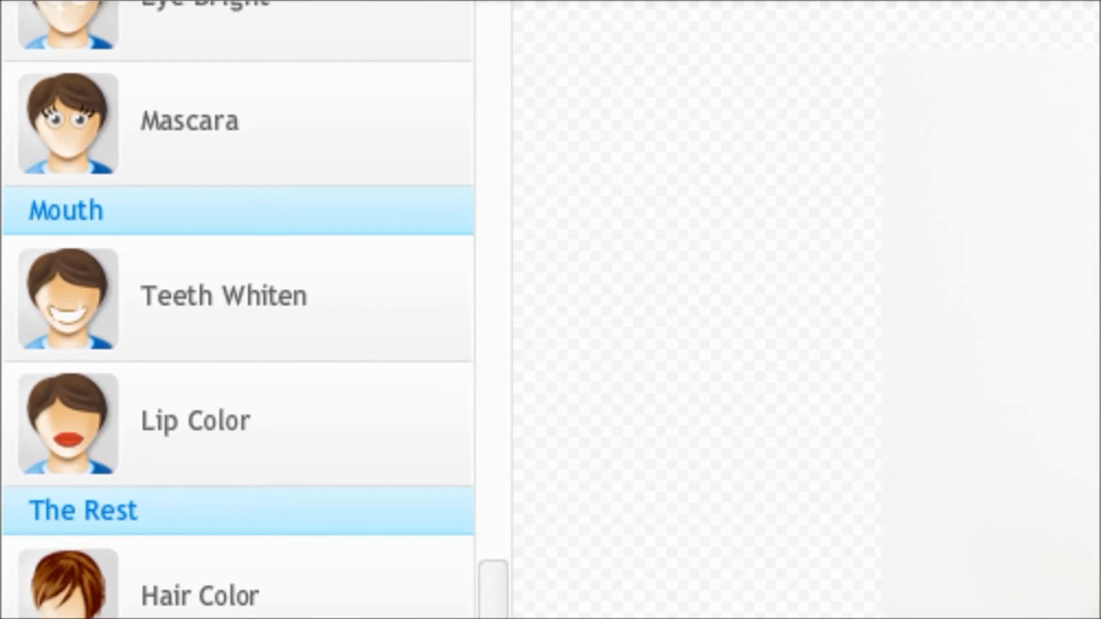
pyautogui.moveTo(510, 617); pyautogui.dragTo(224, 164)
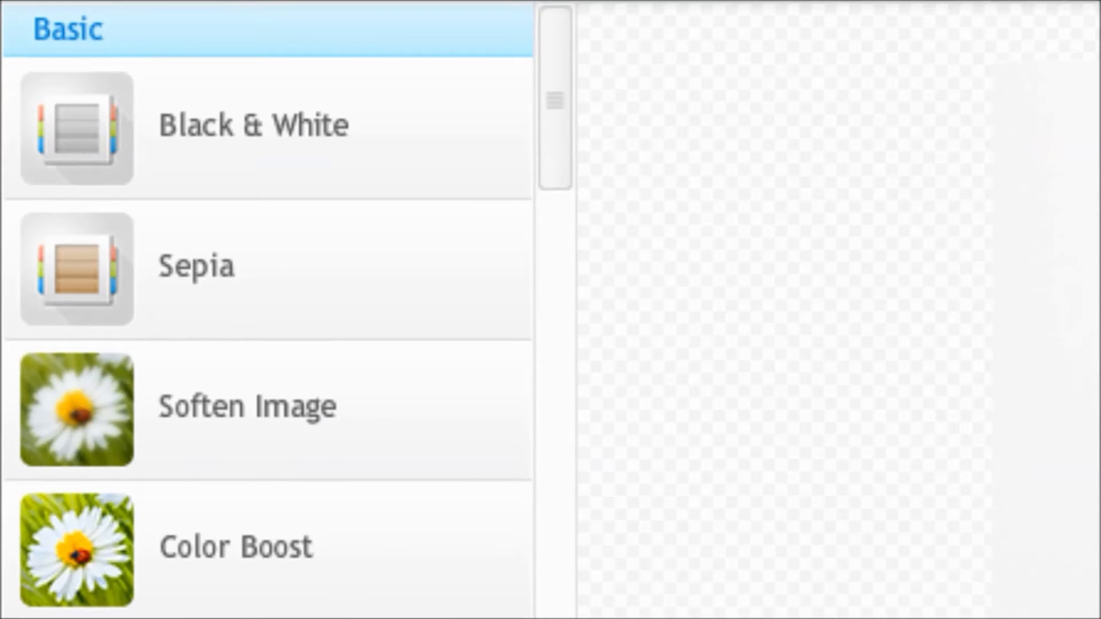
pyautogui.scroll(-2, 568, 152)
pyautogui.moveTo(567, 151)
pyautogui.mouseDown()
pyautogui.moveTo(583, 238)
pyautogui.moveTo(646, 376)
pyautogui.moveTo(652, 428)
pyautogui.moveTo(627, 450)
pyautogui.moveTo(602, 512)
pyautogui.moveTo(596, 618)
pyautogui.mouseUp()
pyautogui.scroll(-10, 267, 310)
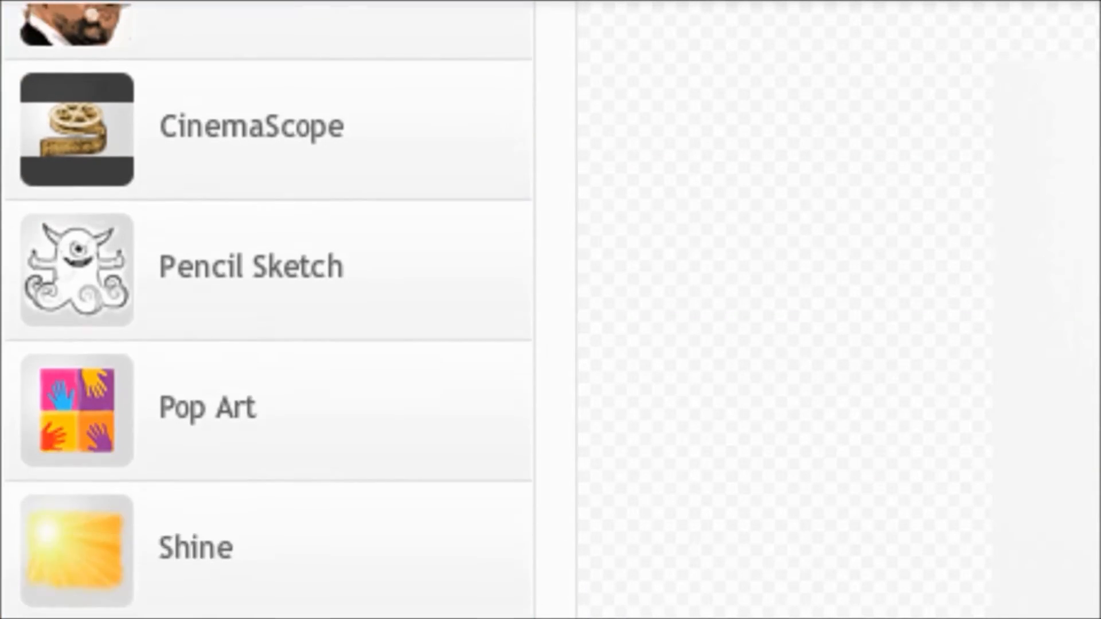
pyautogui.scroll(-5, 267, 310)
pyautogui.scroll(15, 573, 602)
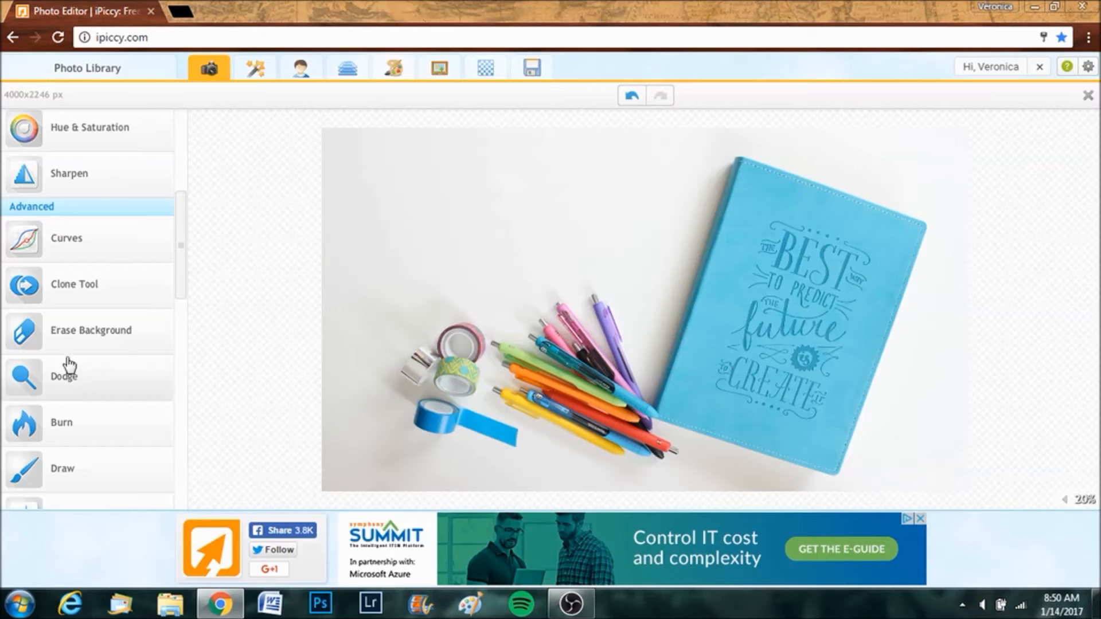
pyautogui.scroll(5, 161, 394)
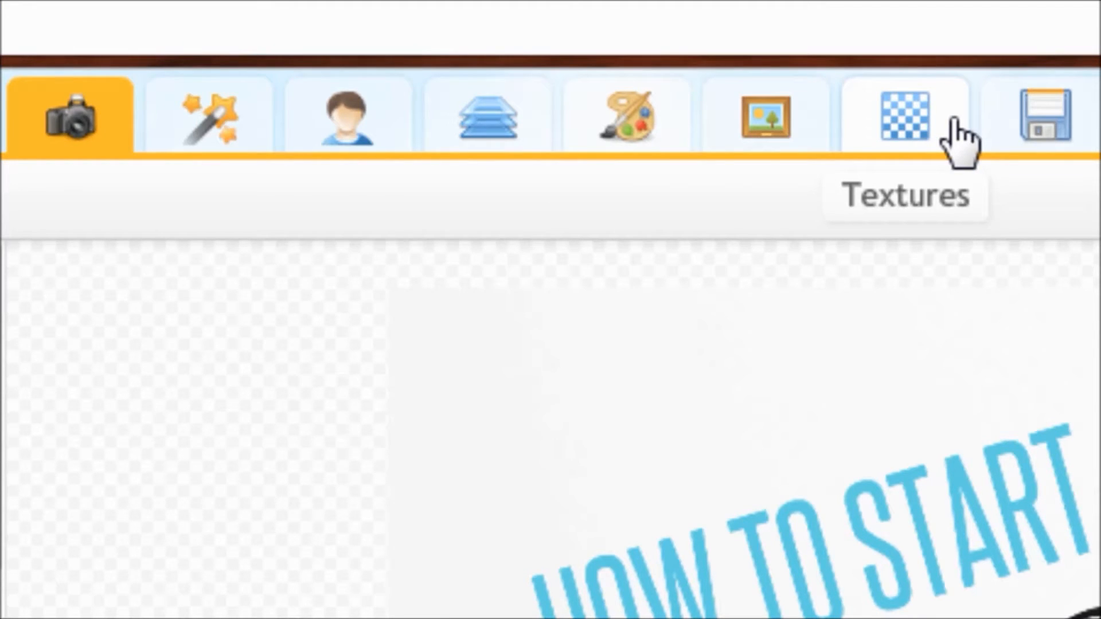
# - Examine the texture categories and preview several Paper textures on the image
pyautogui.click(954, 121)
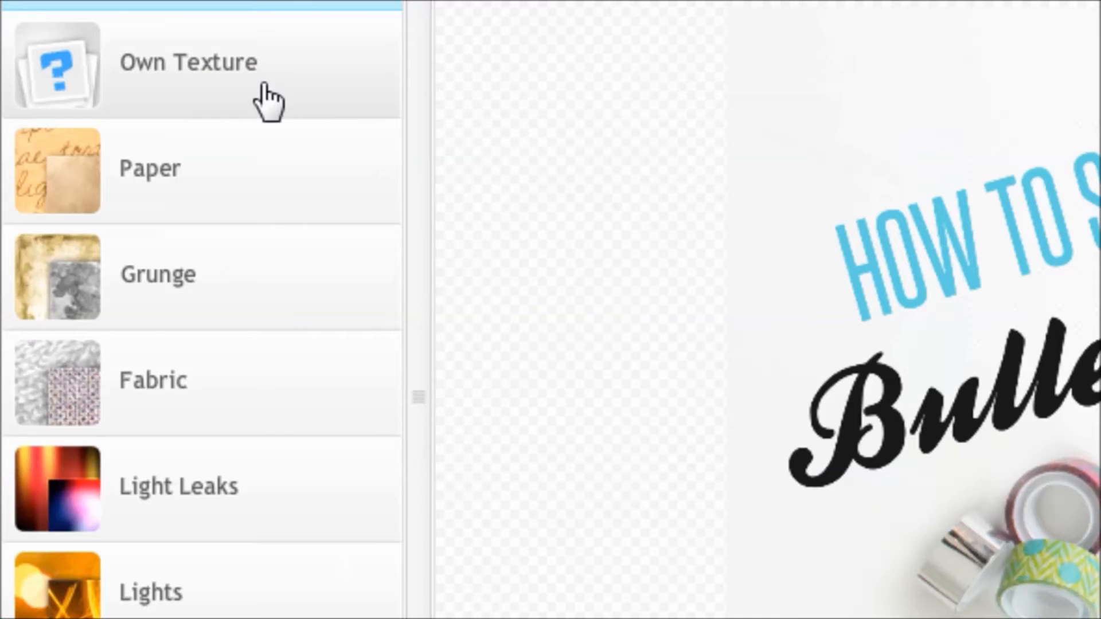
pyautogui.moveTo(417, 251); pyautogui.dragTo(426, 439)
pyautogui.moveTo(423, 196); pyautogui.dragTo(423, 113)
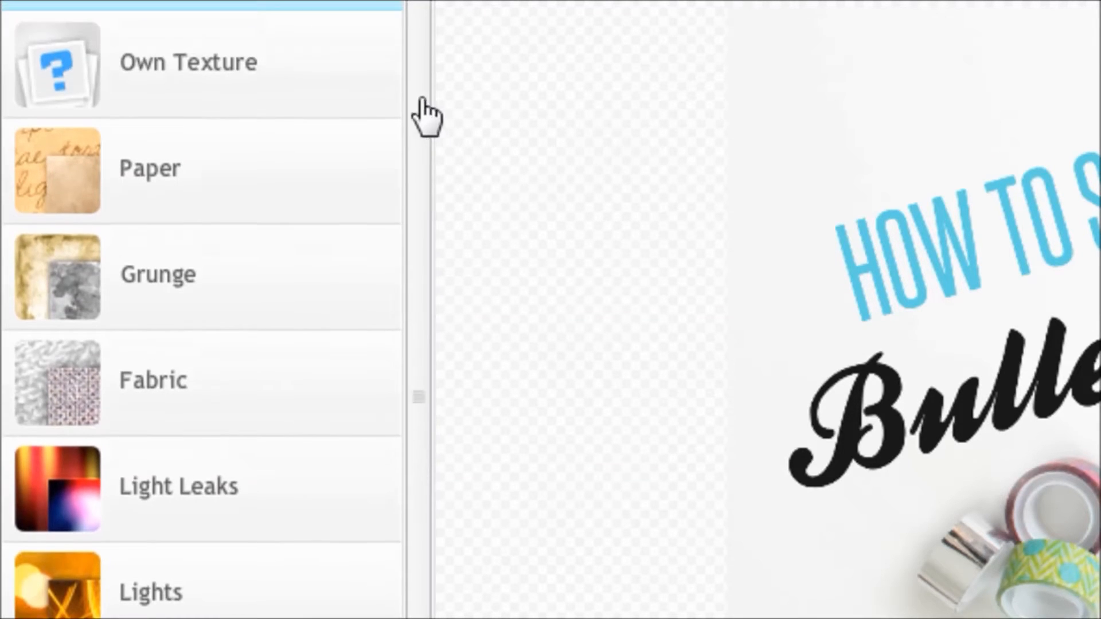
pyautogui.click(287, 198)
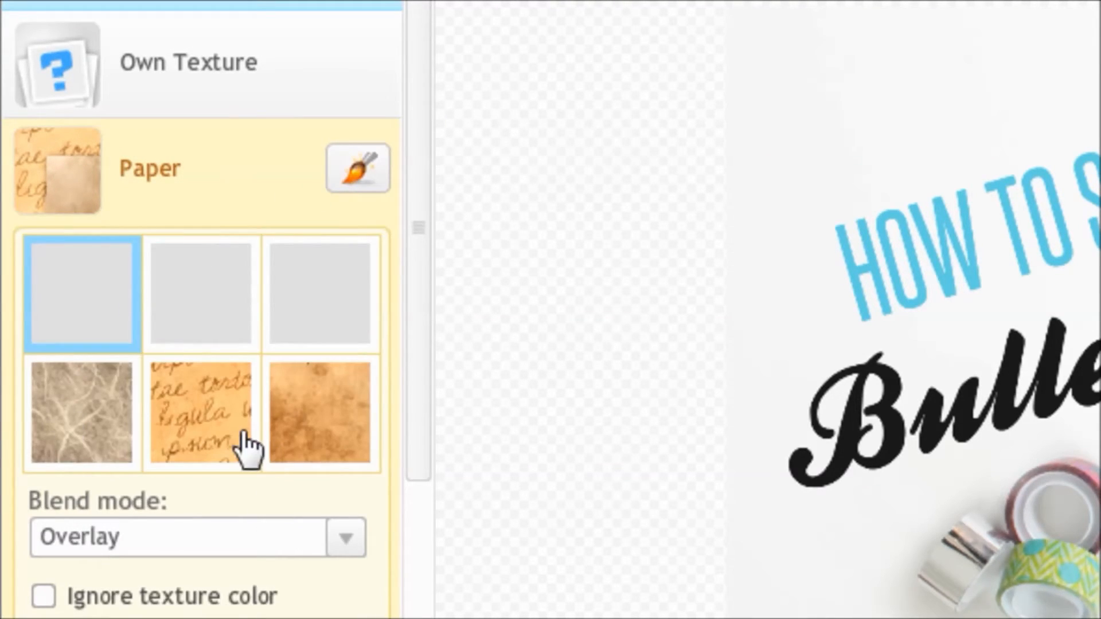
pyautogui.click(116, 315)
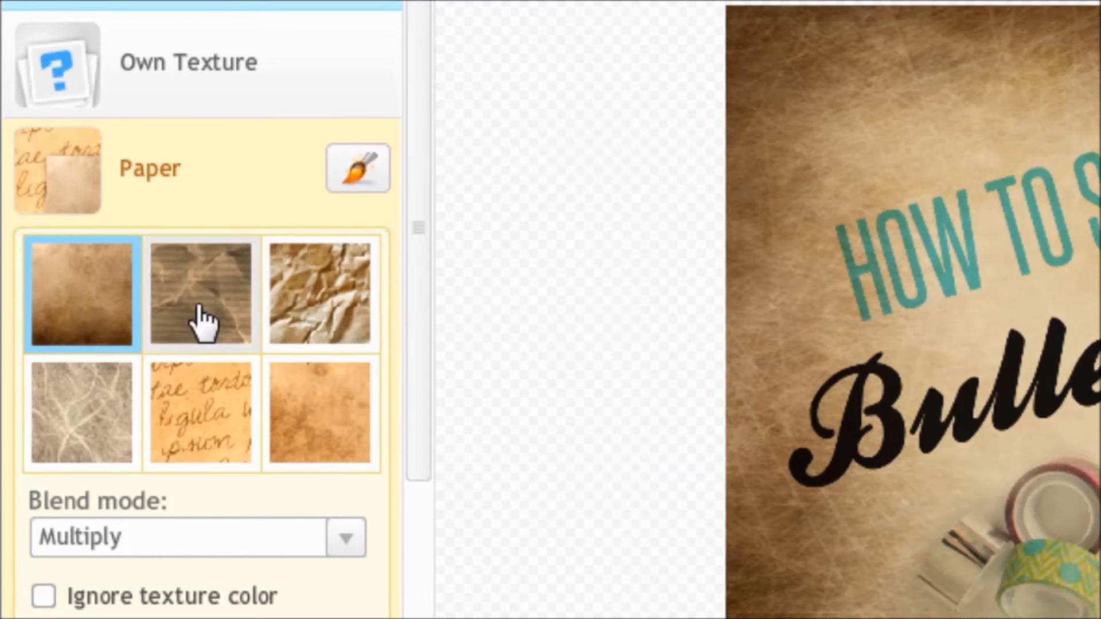
pyautogui.click(92, 424)
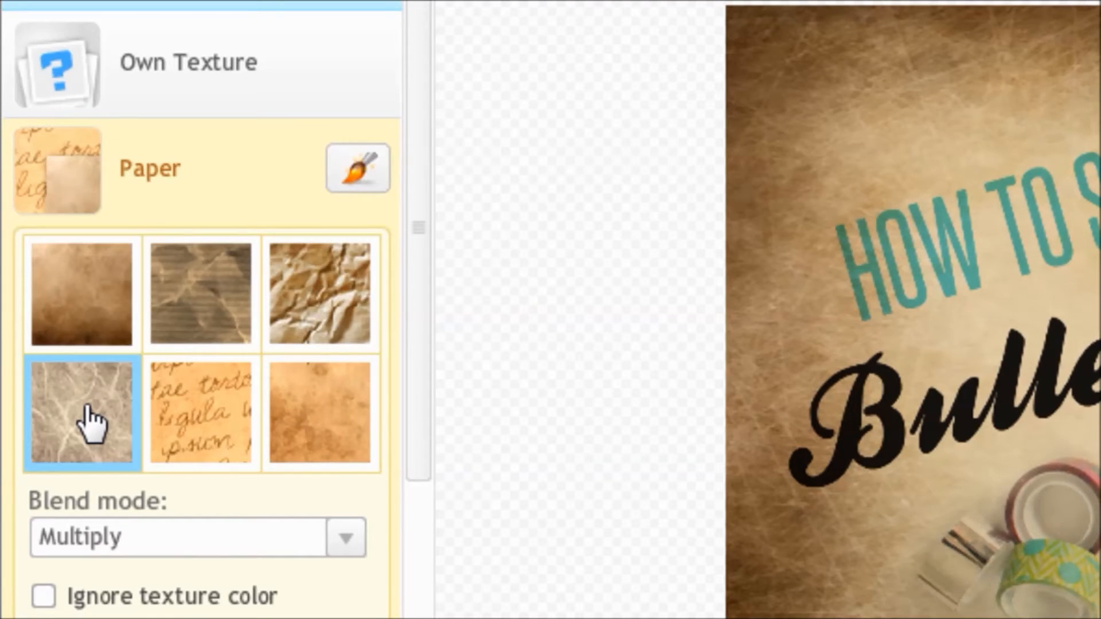
pyautogui.click(197, 332)
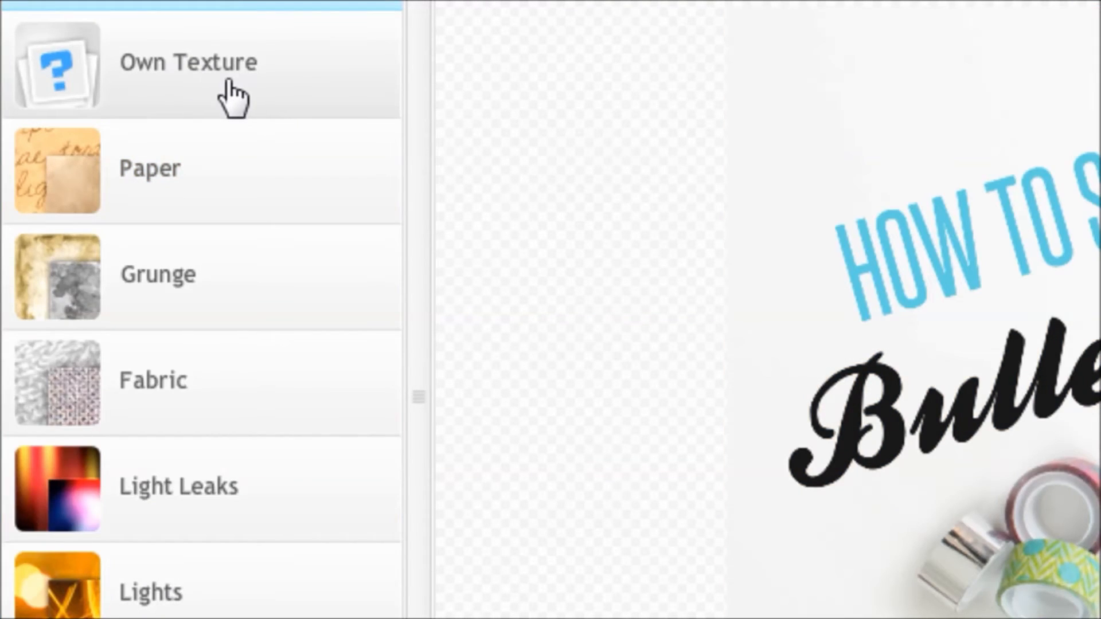
# - Upload a plain white image as an own texture over the photo and set its blend mode to Lighten
pyautogui.click(231, 94)
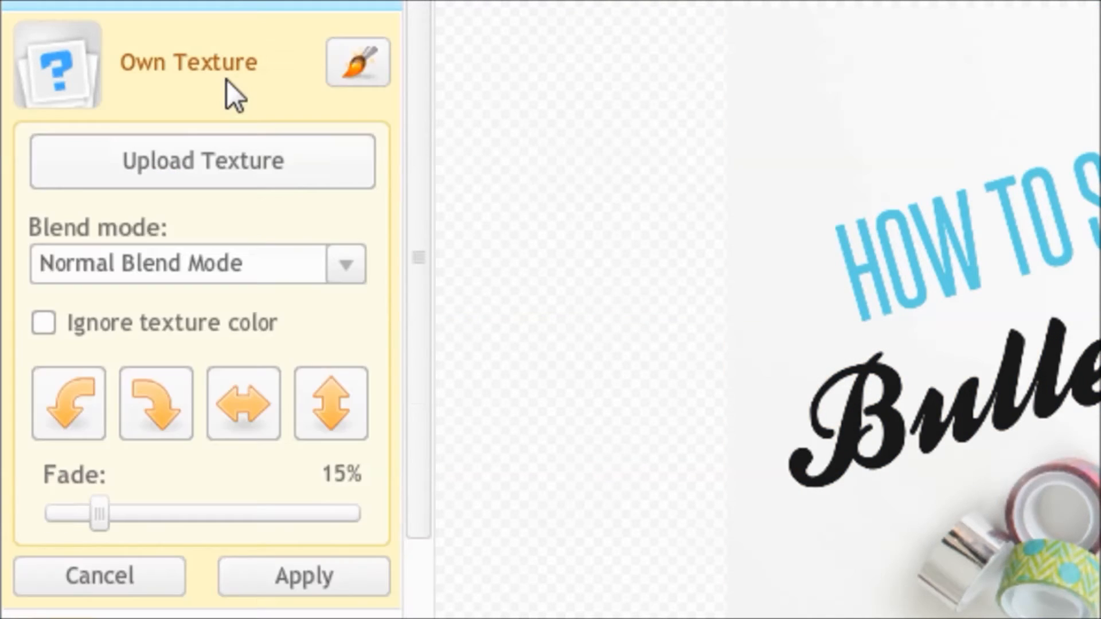
pyautogui.click(272, 188)
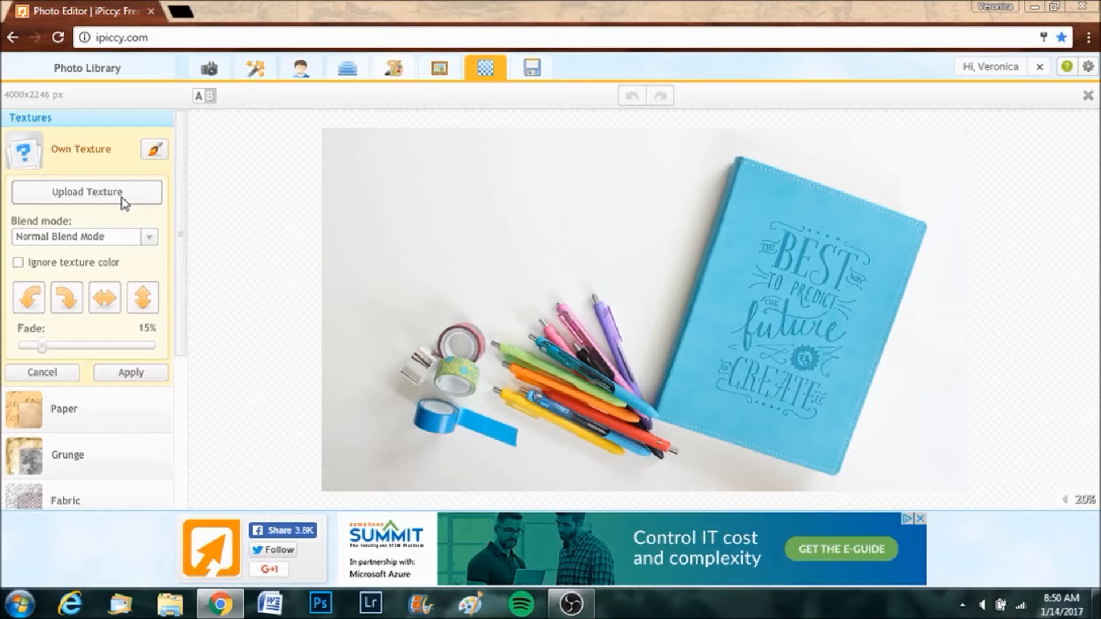
pyautogui.doubleClick(270, 298)
pyautogui.scroll(-2, 442, 307)
pyautogui.click(480, 223)
pyautogui.doubleClick(480, 221)
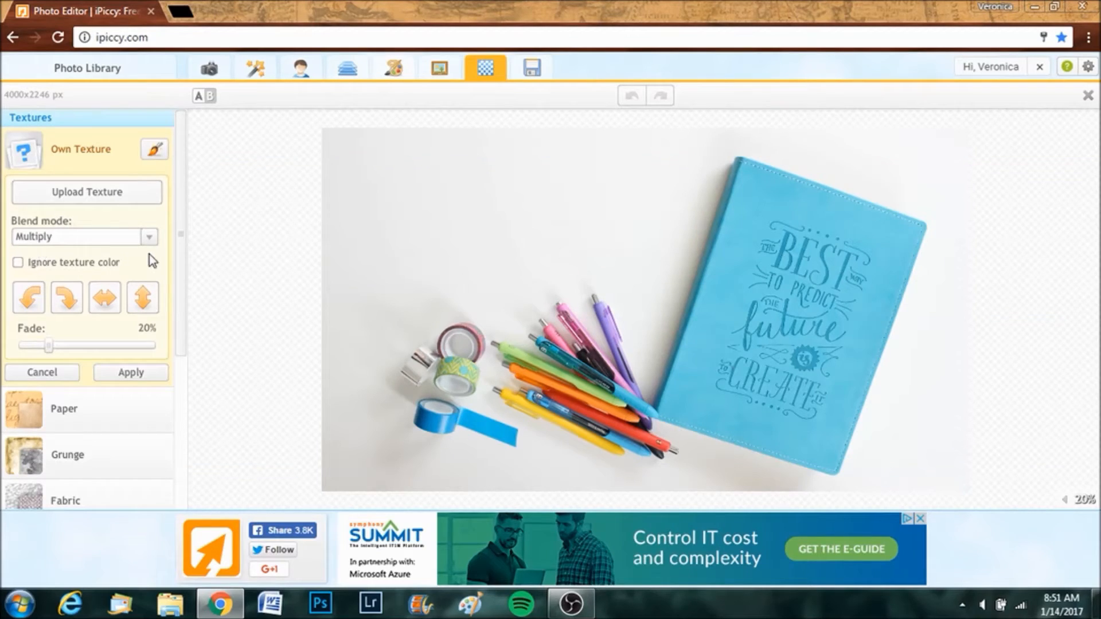
pyautogui.click(149, 237)
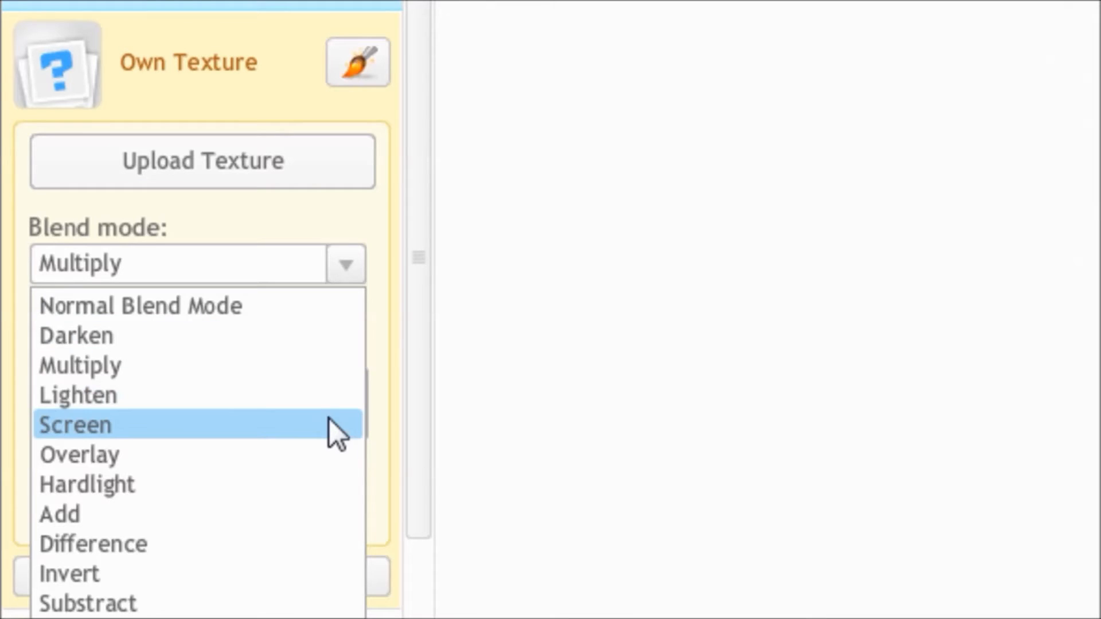
pyautogui.click(280, 396)
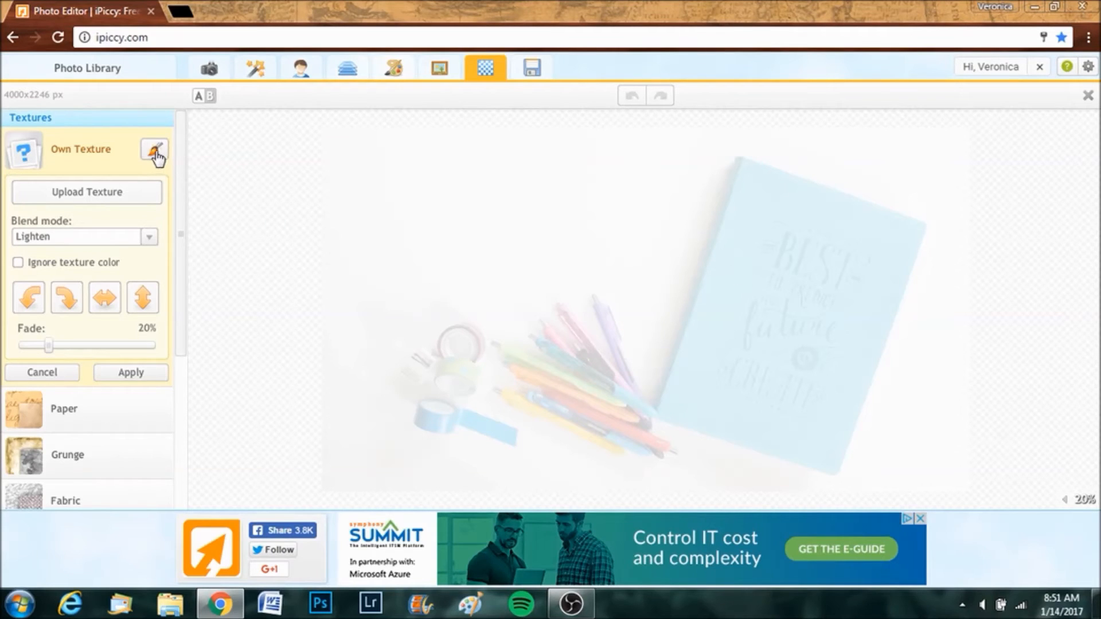
# - Erase the texture from the notebook, pens and tapes with the effect mask, reducing the brush size to 106
pyautogui.click(155, 154)
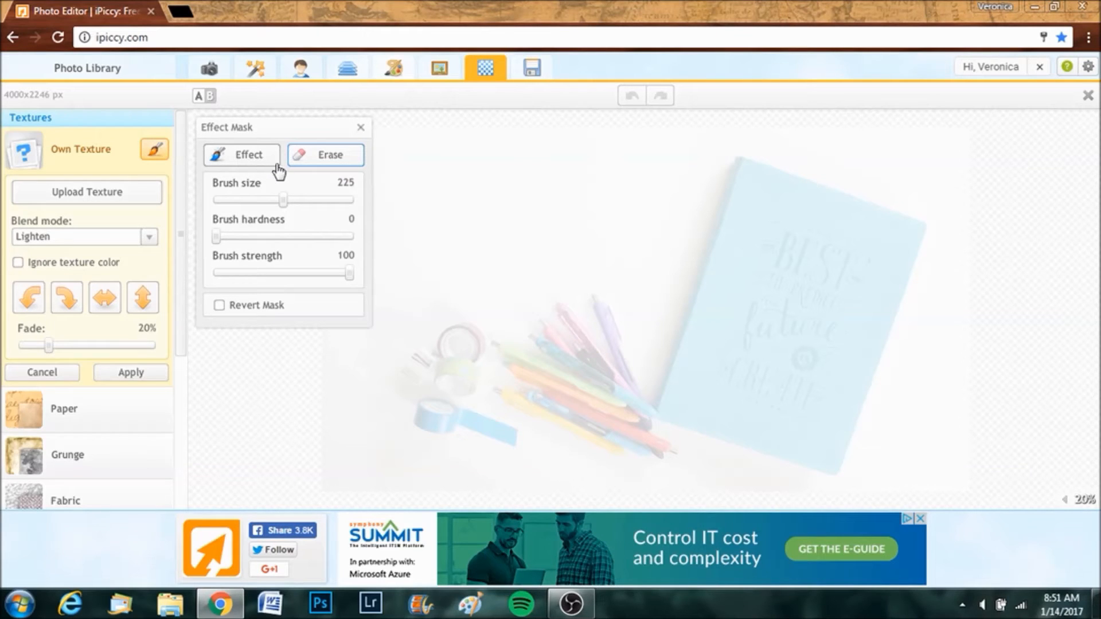
pyautogui.moveTo(832, 247)
pyautogui.mouseDown()
pyautogui.moveTo(756, 344)
pyautogui.moveTo(722, 362)
pyautogui.moveTo(723, 315)
pyautogui.moveTo(777, 212)
pyautogui.moveTo(758, 192)
pyautogui.moveTo(694, 385)
pyautogui.moveTo(707, 403)
pyautogui.mouseUp()
pyautogui.moveTo(282, 200); pyautogui.dragTo(249, 199)
pyautogui.moveTo(839, 397); pyautogui.dragTo(783, 361)
pyautogui.moveTo(441, 373)
pyautogui.mouseDown()
pyautogui.moveTo(419, 385)
pyautogui.moveTo(456, 344)
pyautogui.moveTo(419, 367)
pyautogui.moveTo(488, 430)
pyautogui.moveTo(654, 447)
pyautogui.moveTo(517, 344)
pyautogui.moveTo(597, 304)
pyautogui.moveTo(568, 402)
pyautogui.mouseUp()
pyautogui.moveTo(776, 433)
pyautogui.mouseDown()
pyautogui.moveTo(860, 395)
pyautogui.moveTo(734, 172)
pyautogui.moveTo(688, 344)
pyautogui.moveTo(877, 224)
pyautogui.moveTo(855, 287)
pyautogui.moveTo(883, 327)
pyautogui.moveTo(930, 247)
pyautogui.mouseUp()
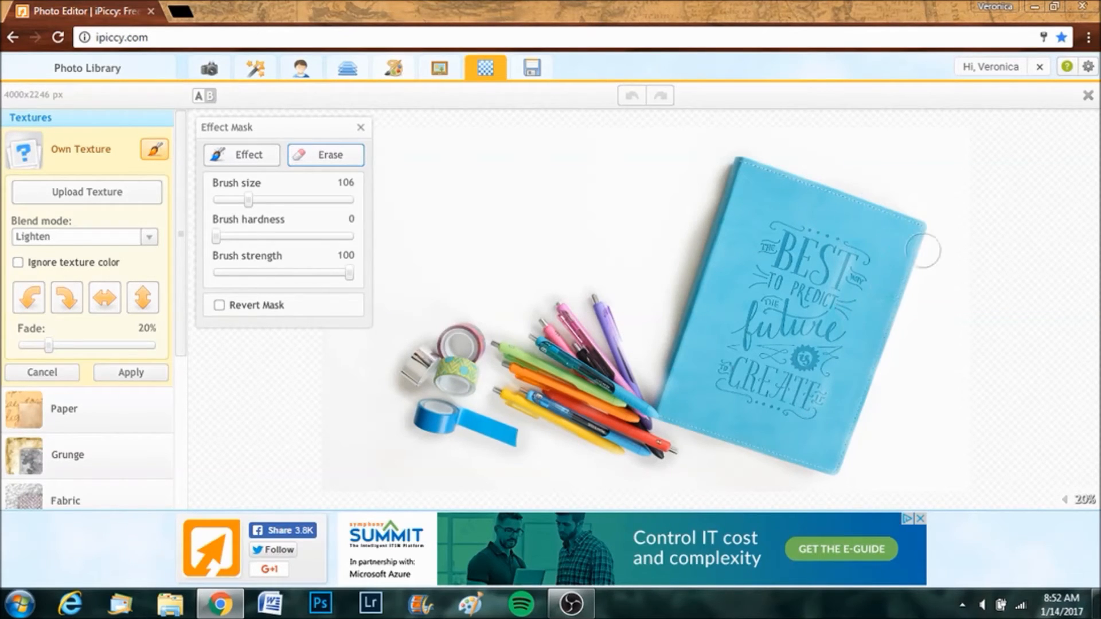
# - Paint the texture back softly around the tapes and beside the notebook with brush hardness 1 and strength 10
pyautogui.moveTo(281, 237); pyautogui.dragTo(217, 236)
pyautogui.moveTo(348, 274); pyautogui.dragTo(241, 273)
pyautogui.moveTo(680, 276); pyautogui.dragTo(719, 174)
pyautogui.click(316, 156)
pyautogui.moveTo(654, 407)
pyautogui.mouseDown()
pyautogui.moveTo(729, 169)
pyautogui.moveTo(653, 405)
pyautogui.mouseUp()
pyautogui.click(241, 155)
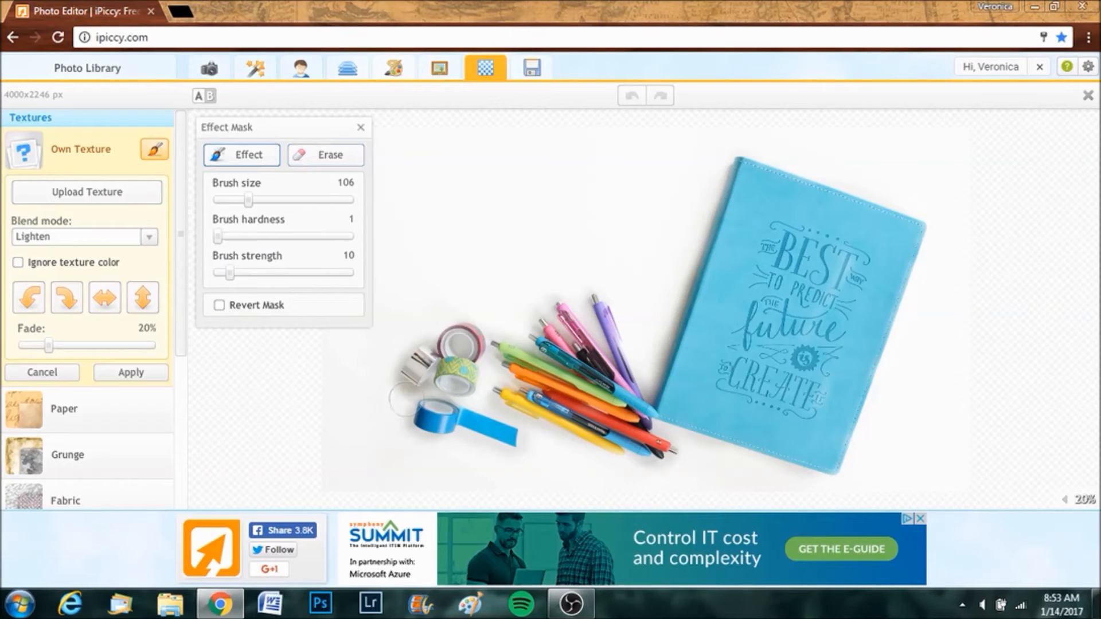
pyautogui.moveTo(385, 356); pyautogui.dragTo(422, 385)
pyautogui.moveTo(678, 316)
pyautogui.mouseDown()
pyautogui.moveTo(726, 175)
pyautogui.moveTo(647, 427)
pyautogui.mouseUp()
# - Refine the mask along the notebook's left edge by erasing and repainting the texture with brush hardness 30
pyautogui.click(283, 274)
pyautogui.click(256, 236)
pyautogui.click(325, 155)
pyautogui.moveTo(683, 338)
pyautogui.mouseDown()
pyautogui.moveTo(732, 241)
pyautogui.moveTo(670, 384)
pyautogui.mouseUp()
pyautogui.click(242, 155)
pyautogui.moveTo(709, 189)
pyautogui.mouseDown()
pyautogui.moveTo(662, 312)
pyautogui.moveTo(651, 376)
pyautogui.mouseUp()
# - Erase the remaining haze from the notebook and pens at brush strength 100, and apply the texture with an adjusted fade
pyautogui.click(221, 273)
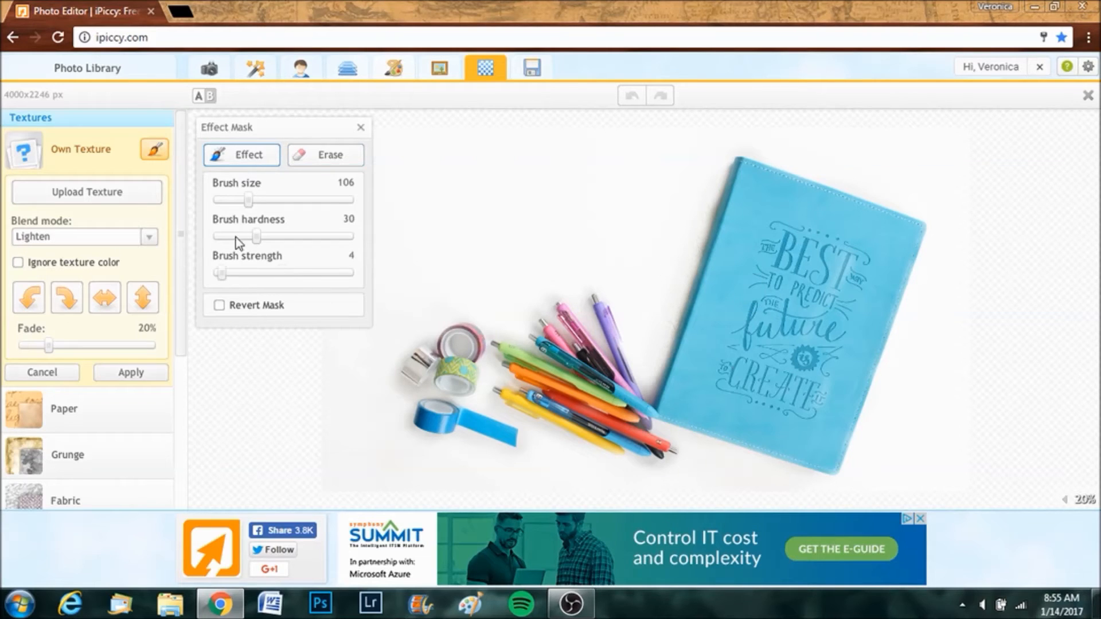
pyautogui.moveTo(49, 346); pyautogui.dragTo(23, 345)
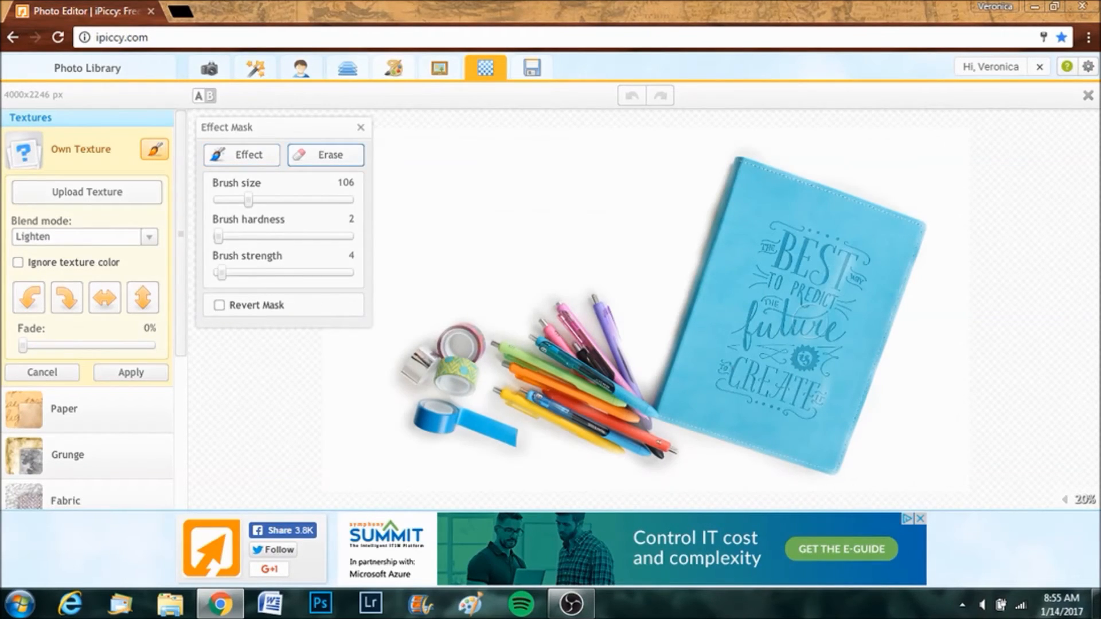
pyautogui.click(350, 274)
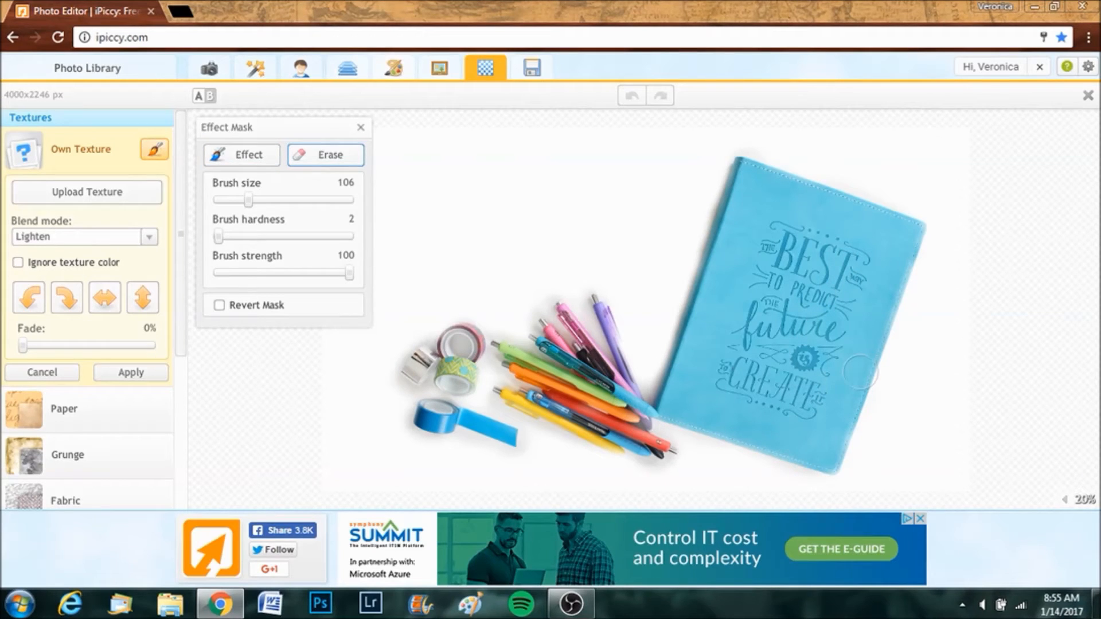
pyautogui.press('x')
pyautogui.moveTo(23, 345); pyautogui.dragTo(58, 352)
pyautogui.click(131, 372)
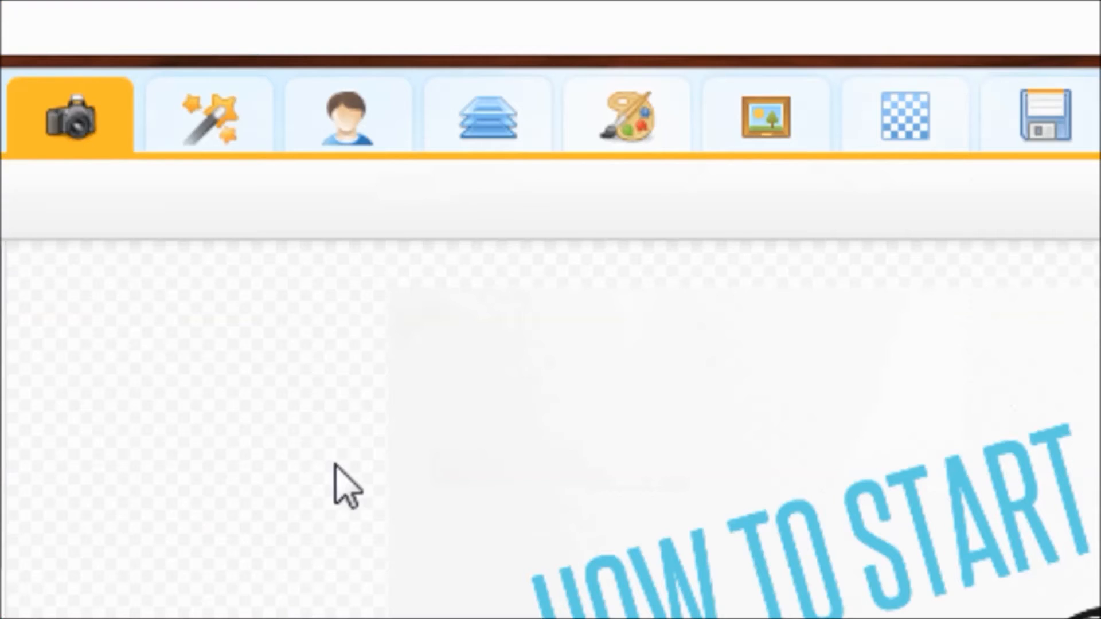
# - Toggle the background layer's visibility off and on, and add a text layer in the empty area above the tapes
pyautogui.click(526, 117)
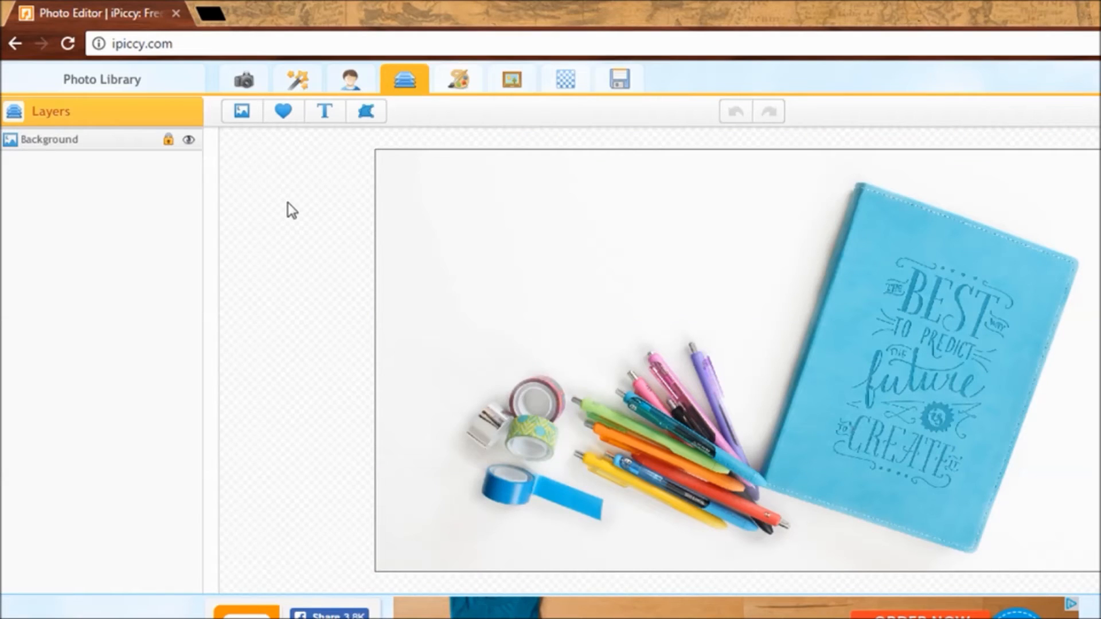
pyautogui.click(188, 141)
pyautogui.click(189, 141)
pyautogui.click(339, 115)
pyautogui.moveTo(766, 361); pyautogui.dragTo(535, 240)
# - Replace the placeholder wording of the text layer with "How to start a"
pyautogui.click(105, 149)
pyautogui.moveTo(105, 149); pyautogui.dragTo(16, 155)
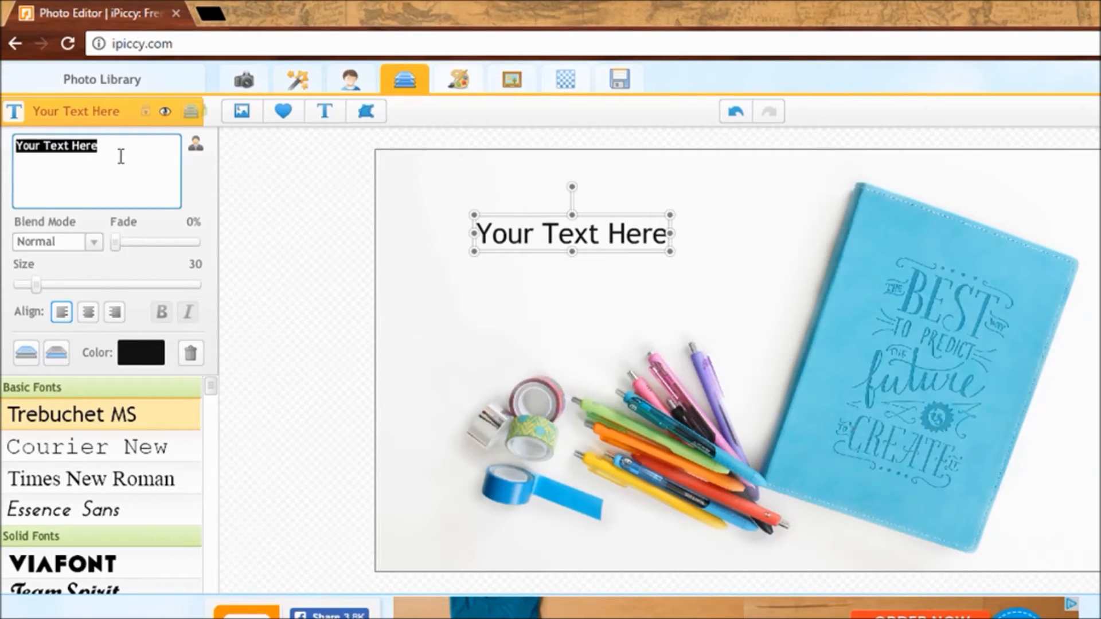
pyautogui.press('BackSpace')
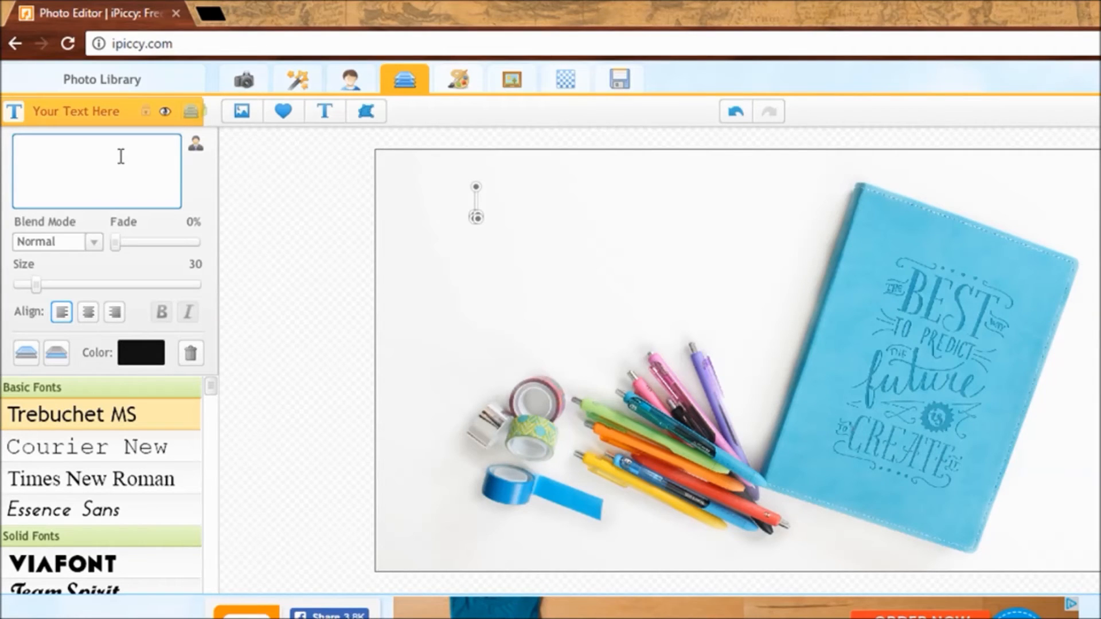
pyautogui.write('Ho')
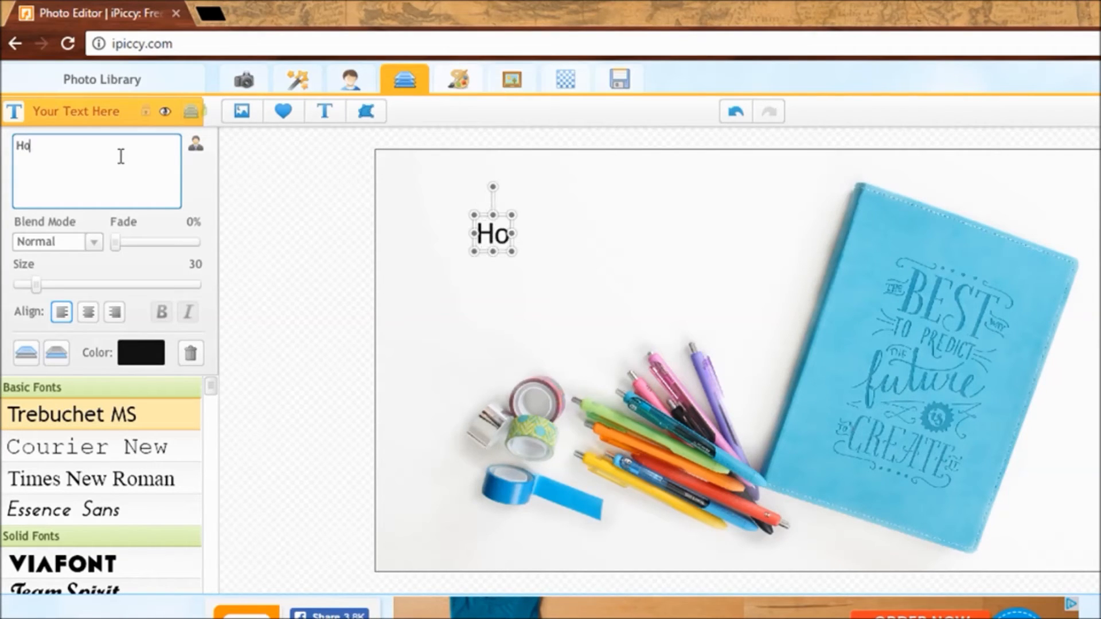
pyautogui.write('w to st')
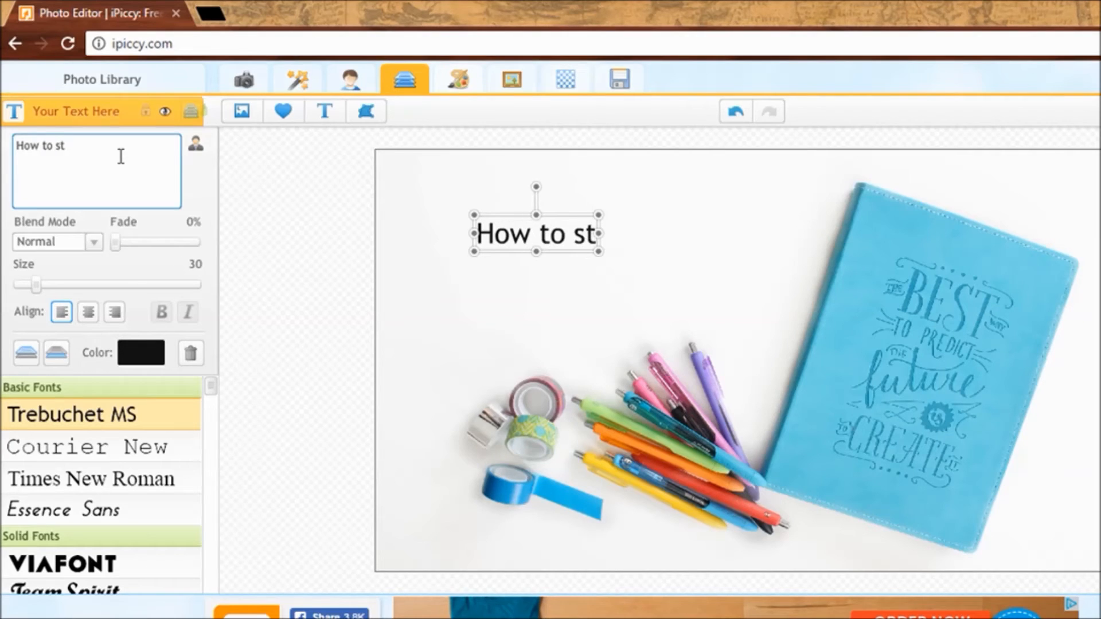
pyautogui.write('art a')
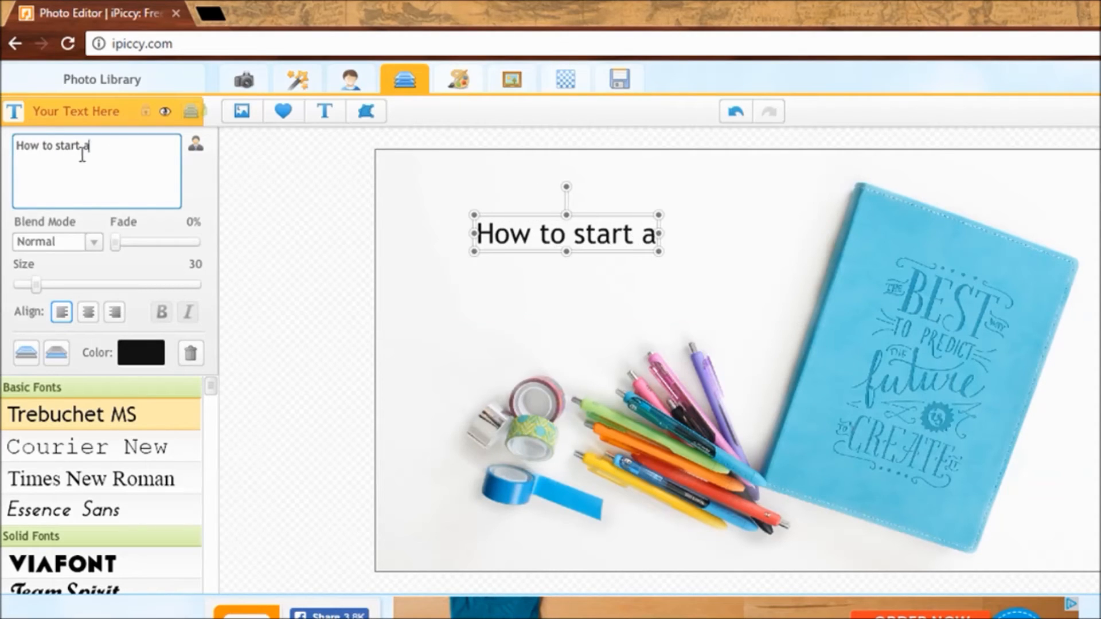
# - Color the "How to start a" text light blue to match the notebook, using 6ed9e2
pyautogui.click(131, 358)
pyautogui.click(128, 296)
pyautogui.click(92, 253)
pyautogui.click(48, 246)
pyautogui.click(862, 319)
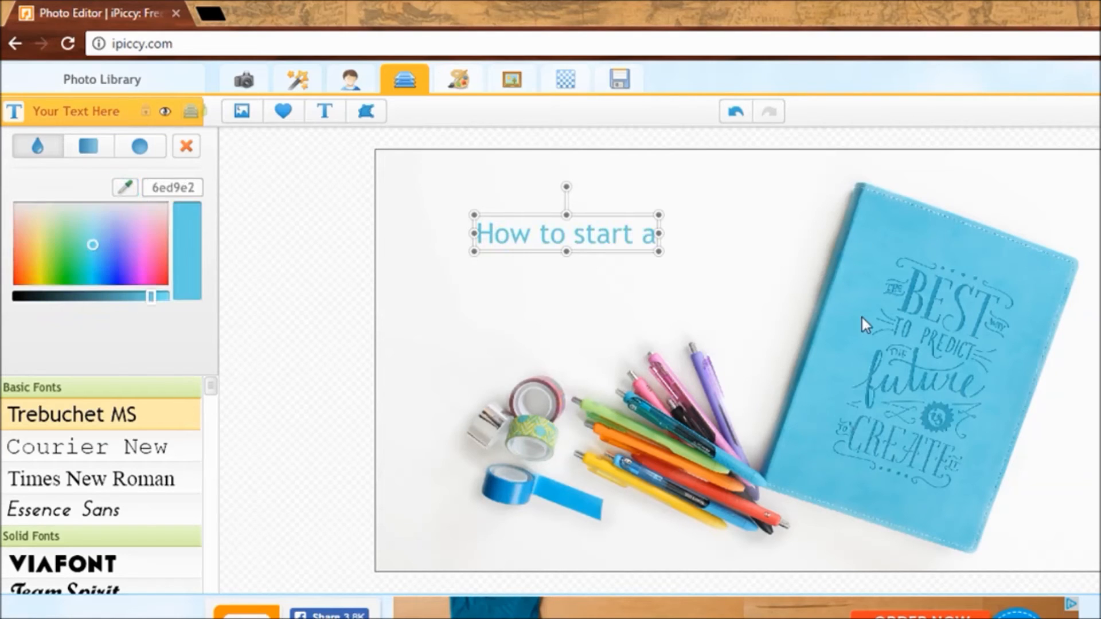
# - Try several basic and solid fonts on the "How to start a" text and choose Steelfish
pyautogui.click(109, 446)
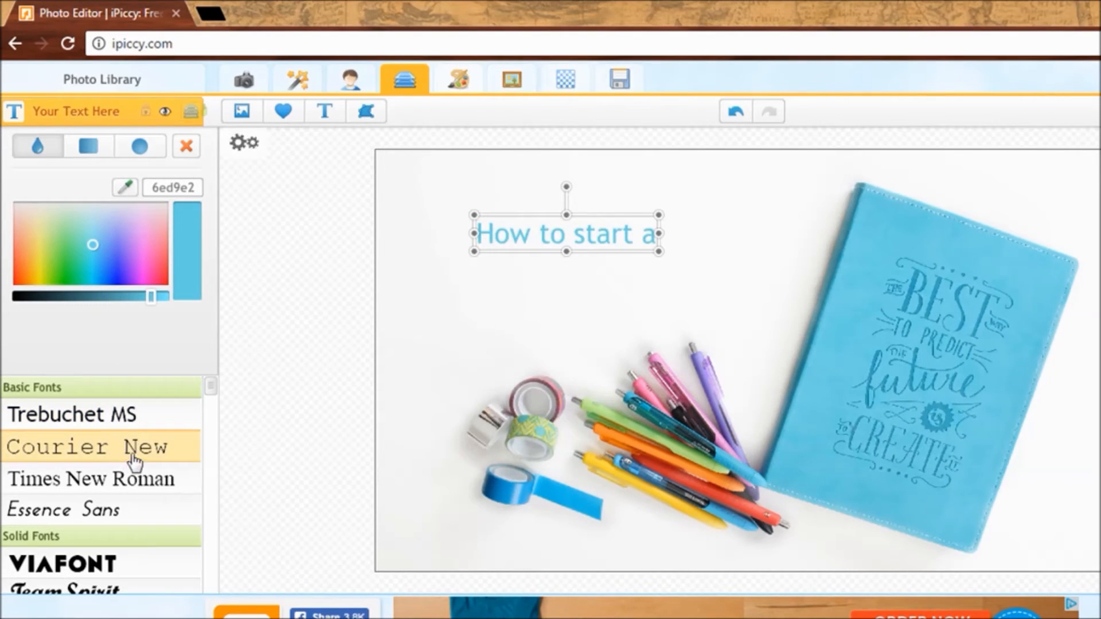
pyautogui.click(94, 481)
pyautogui.click(95, 510)
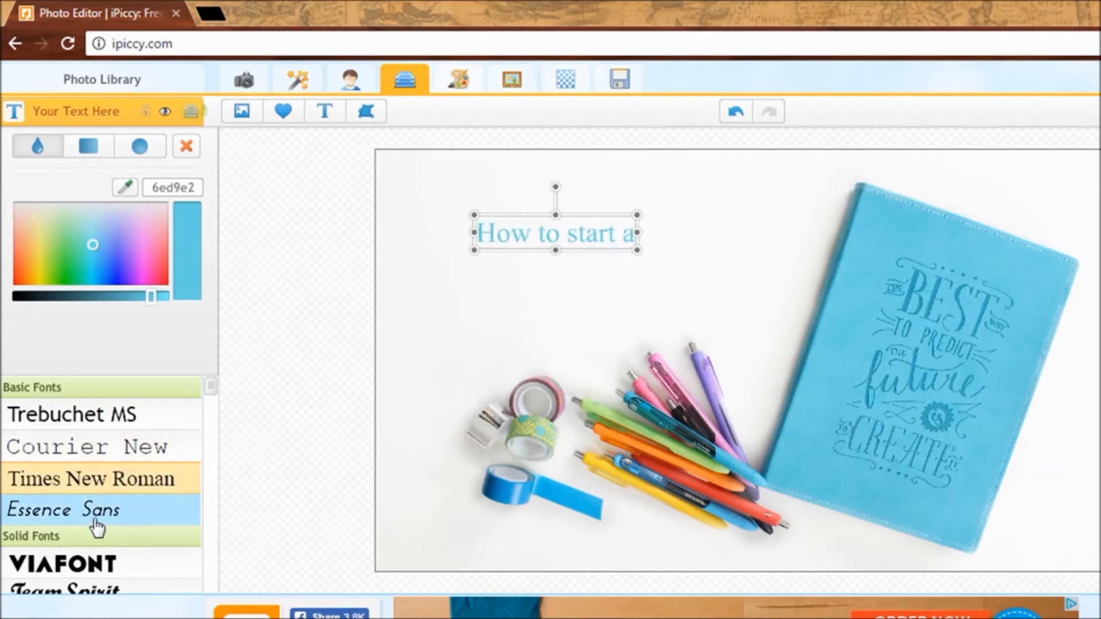
pyautogui.scroll(-1, 95, 510)
pyautogui.click(93, 516)
pyautogui.click(98, 548)
pyautogui.scroll(-15, 97, 550)
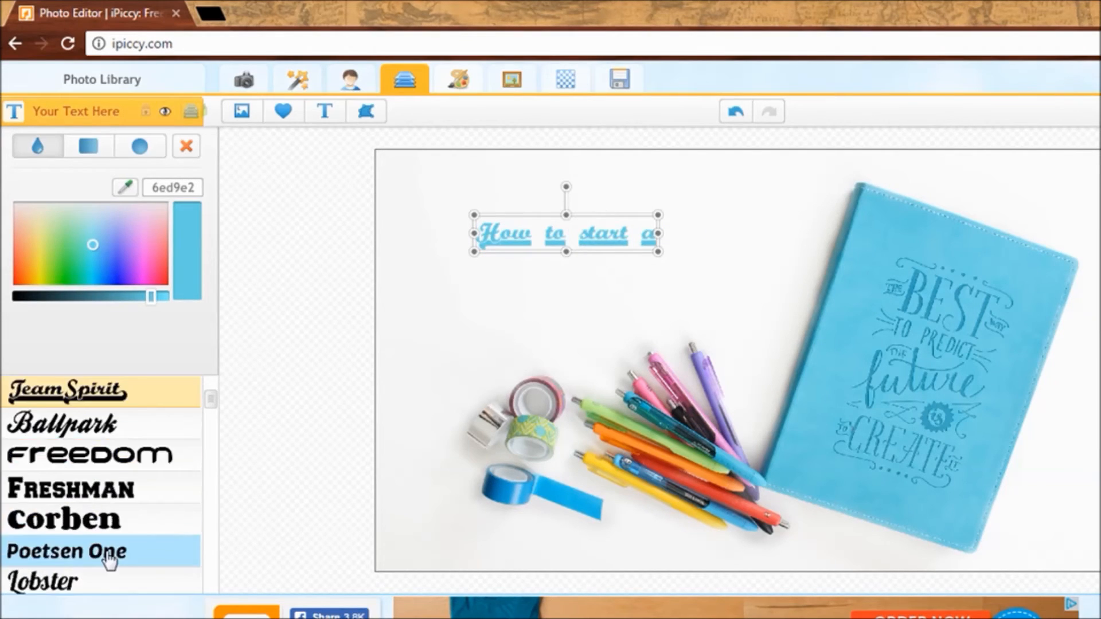
pyautogui.click(76, 513)
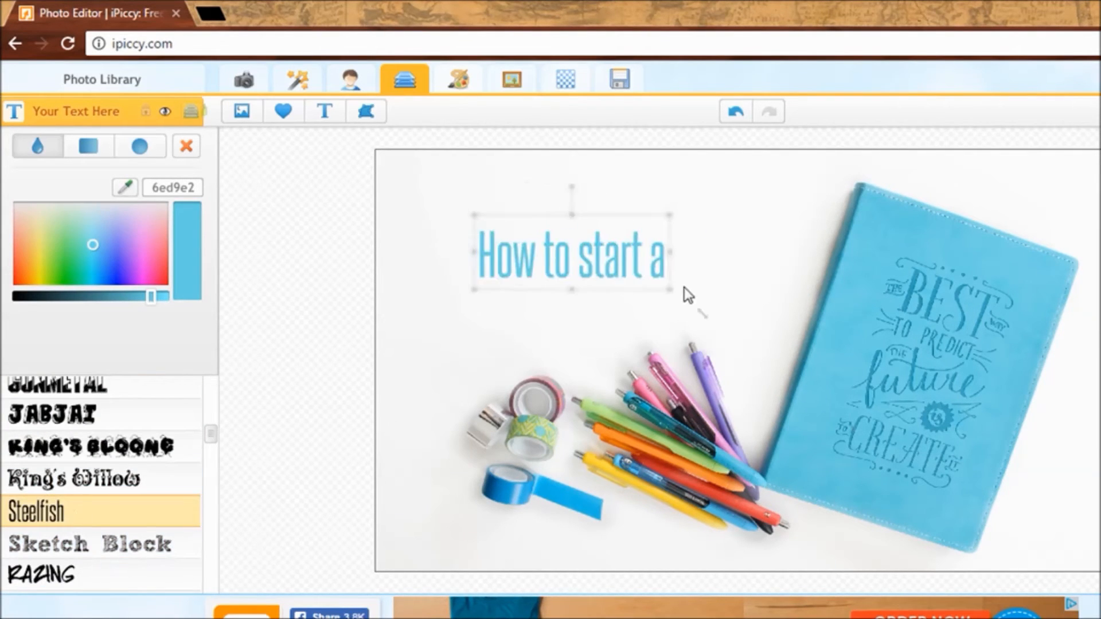
# - Color the "How to start a" text black and tilt it upward to the right near the photo's upper-left corner
pyautogui.click(584, 239)
pyautogui.click(141, 352)
pyautogui.moveTo(28, 296); pyautogui.dragTo(4, 301)
pyautogui.moveTo(553, 163); pyautogui.dragTo(538, 164)
pyautogui.moveTo(575, 218); pyautogui.dragTo(548, 206)
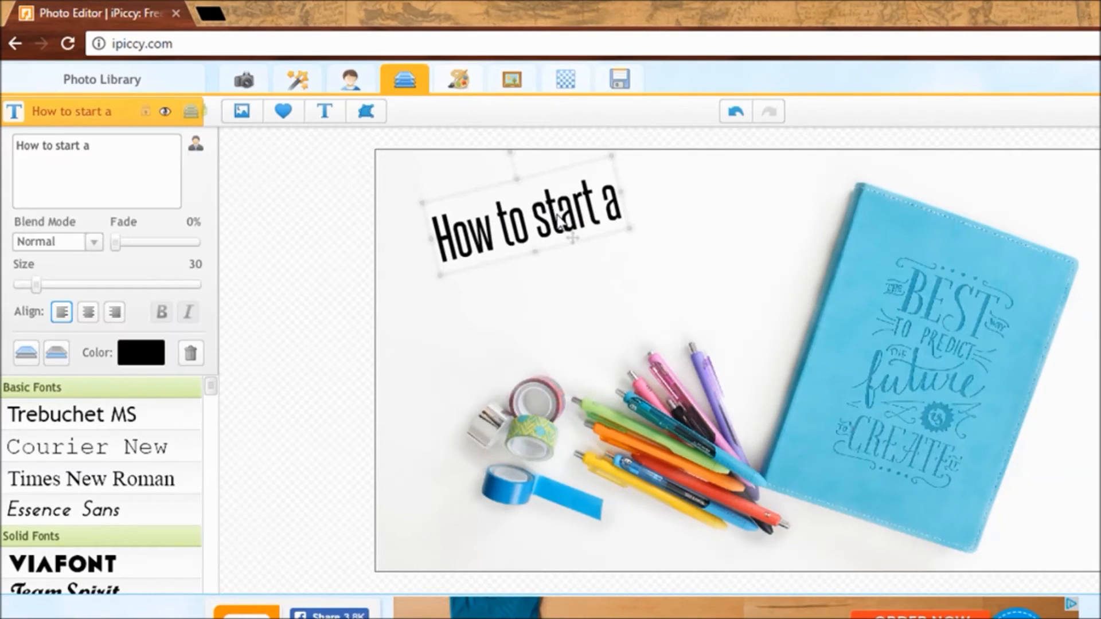
pyautogui.moveTo(632, 227); pyautogui.dragTo(606, 227)
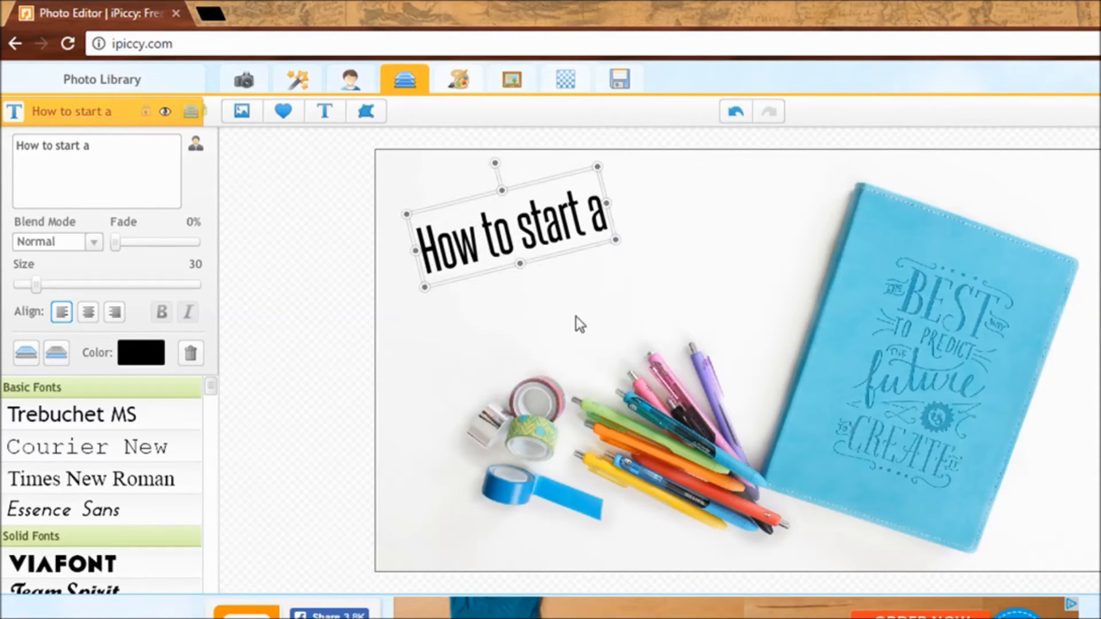
# - Change the "How to start a" text to a flowing script font and add a second text layer reading "Bullet Journal"
pyautogui.scroll(-15, 115, 516)
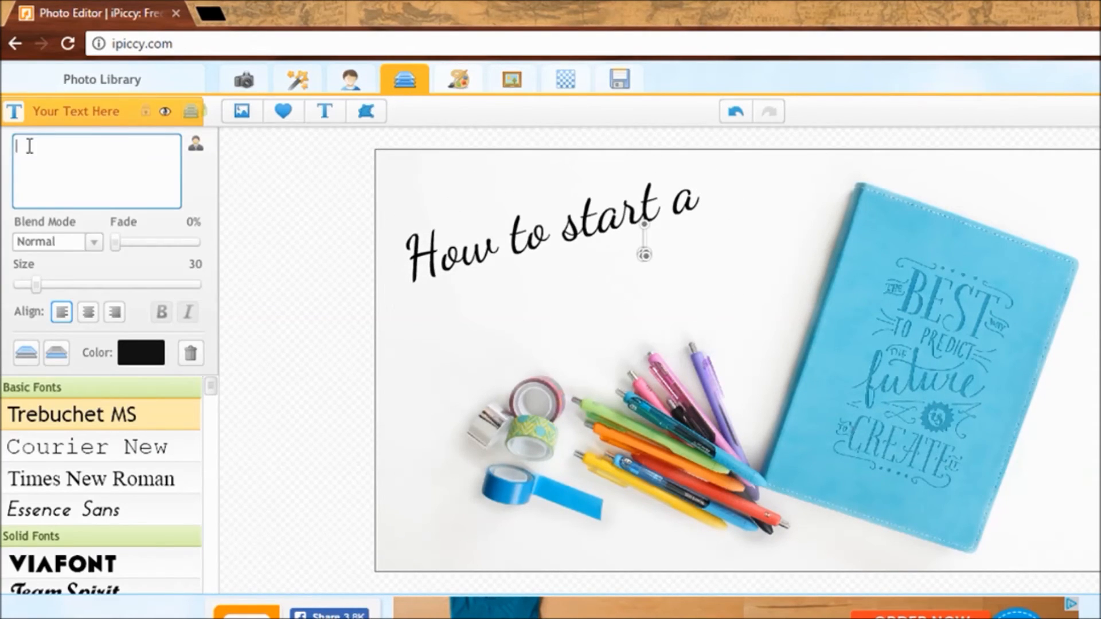
pyautogui.write('Bullet')
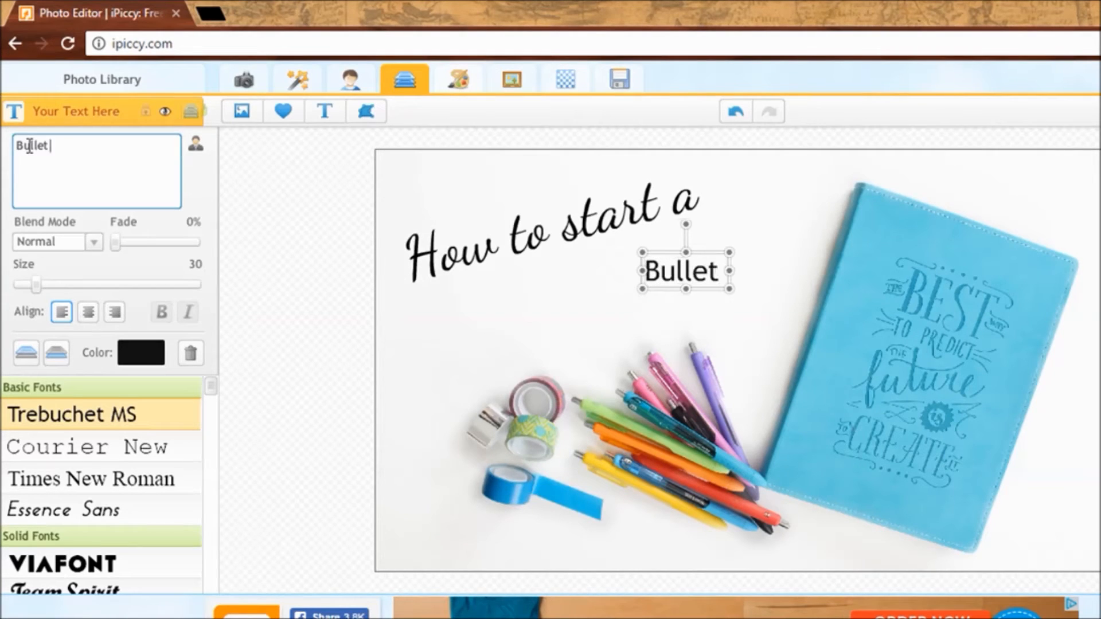
pyautogui.write(' Journal')
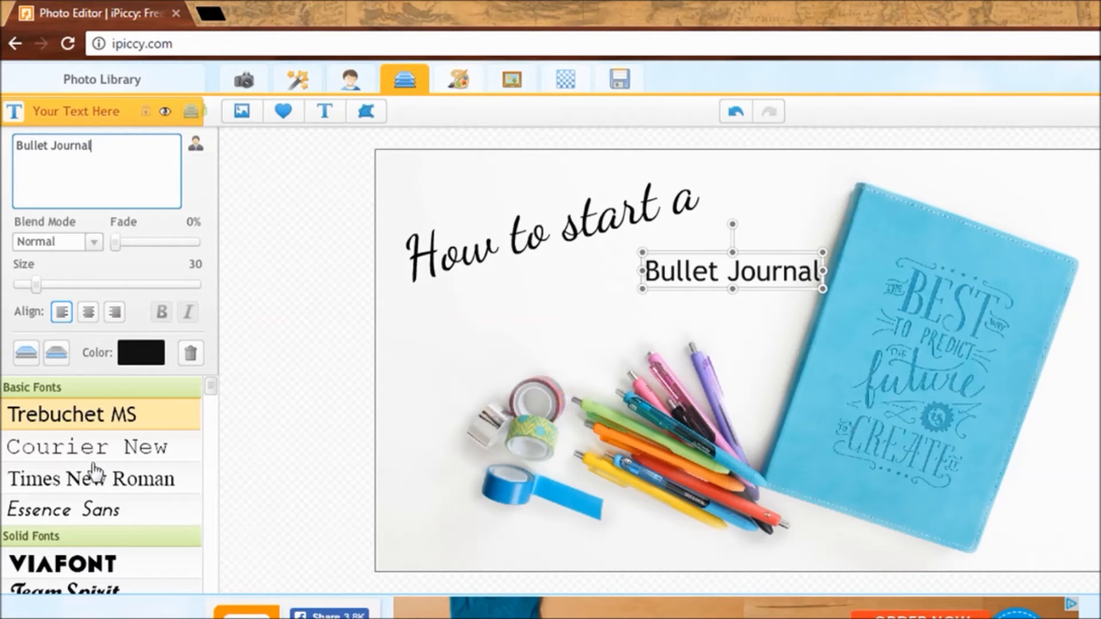
# - Set "Bullet Journal" in the Ballpark font and tilt it parallel beneath the "How to start a" line
pyautogui.scroll(-1, 86, 471)
pyautogui.scroll(-1, 78, 513)
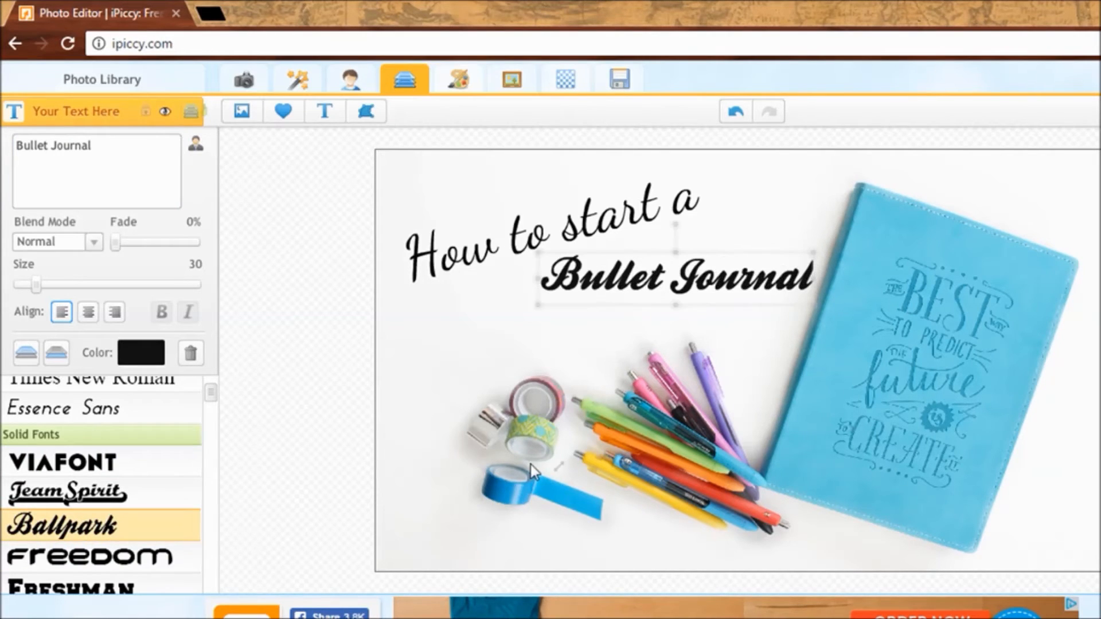
pyautogui.moveTo(670, 228); pyautogui.dragTo(654, 231)
pyautogui.moveTo(812, 246); pyautogui.dragTo(817, 240)
pyautogui.click(149, 151)
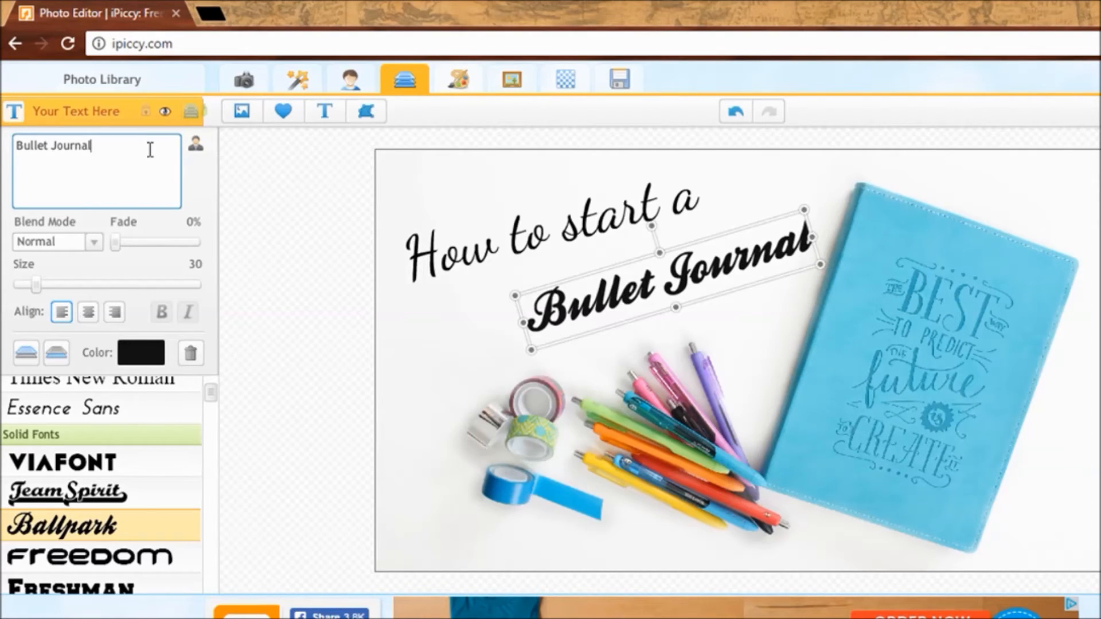